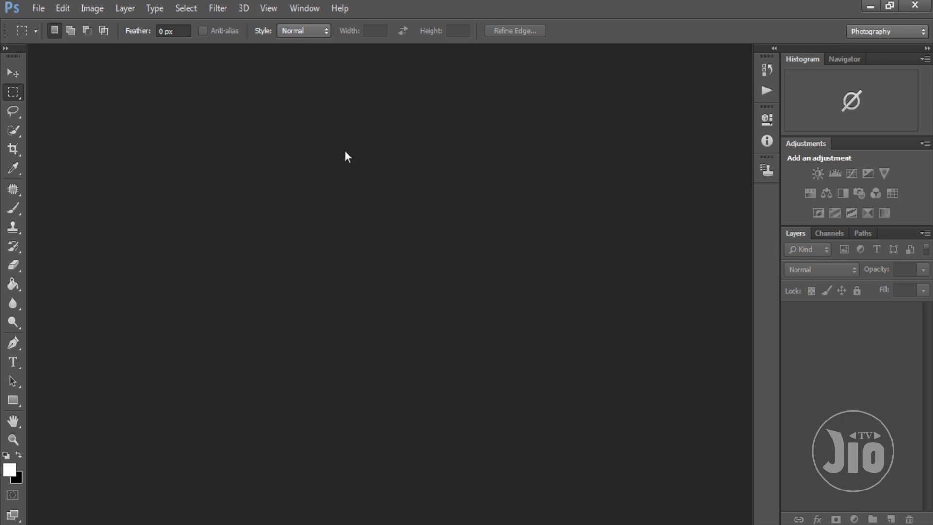
left_click(15, 73)
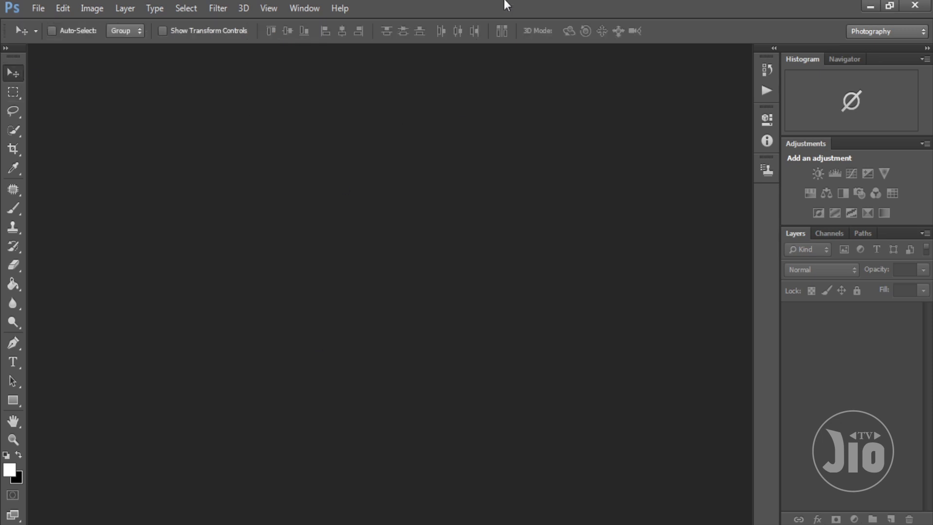
key("ctrl+n")
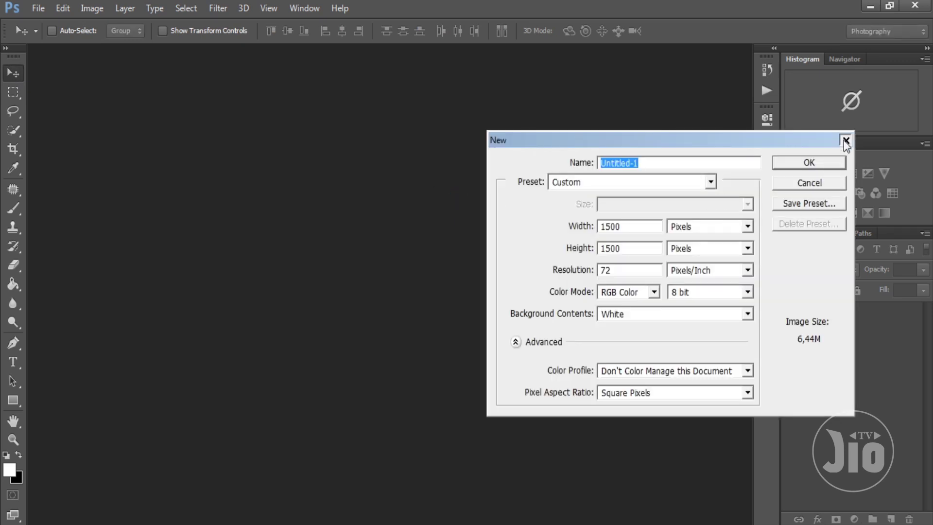
left_click(845, 141)
Create a new document 1920 pixels wide and 1080 pixels high
left_click(38, 8)
left_click_drag(604, 143, 389, 115)
key("Tab")
type("1920")
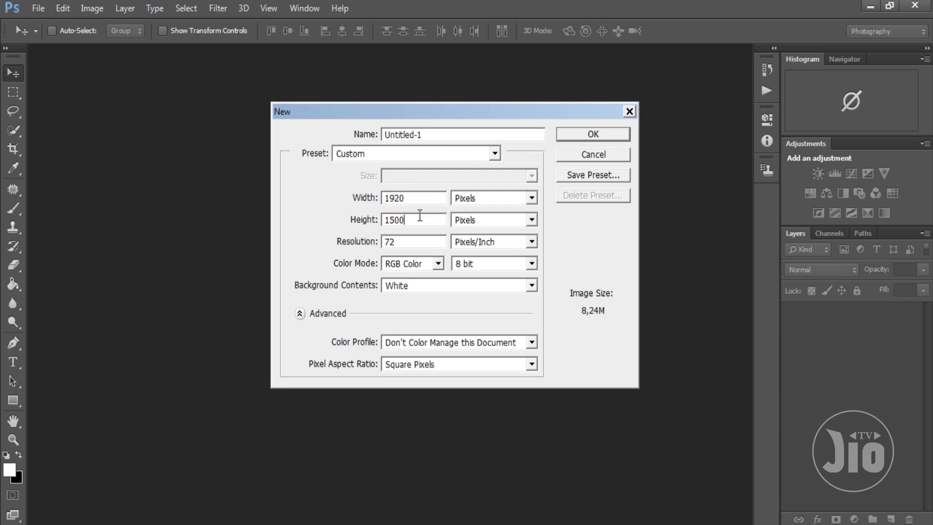
key("Tab")
type("1080")
key("Tab")
left_click(588, 135)
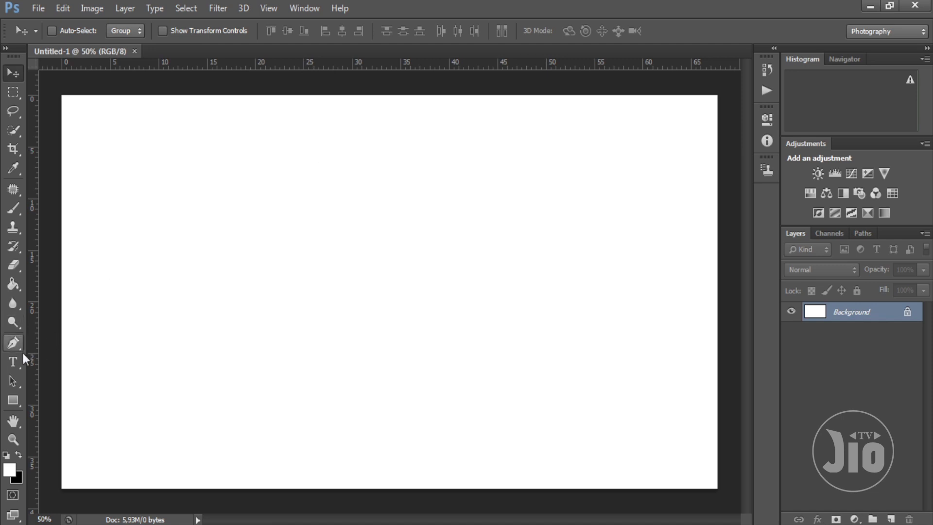
Start a horizontal text layer and set the font to Arial with the Black style, leaving the text empty
left_click(12, 362)
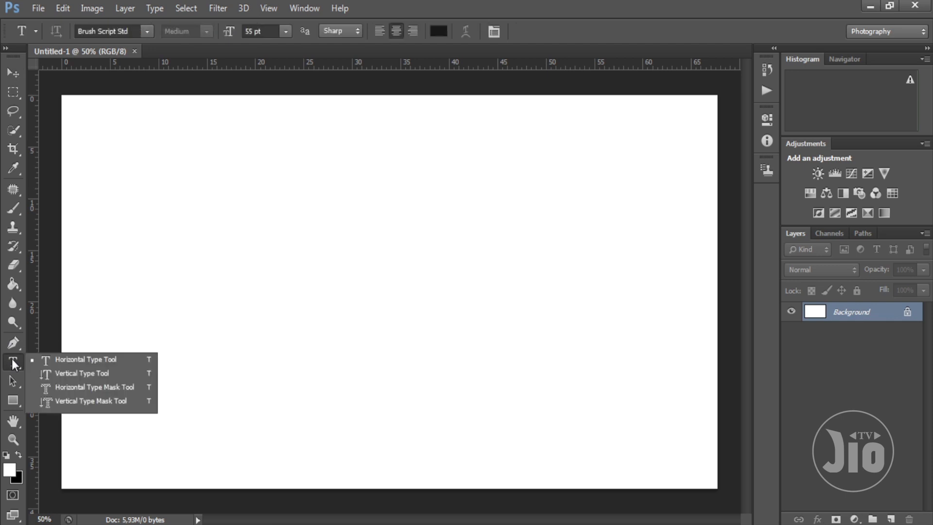
left_click(52, 359)
left_click(302, 268)
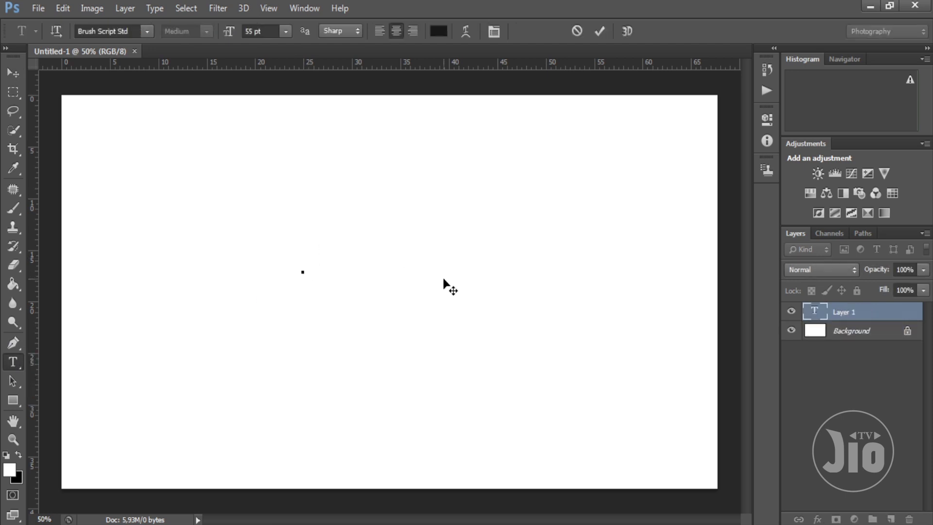
left_click(102, 31)
left_click(146, 31)
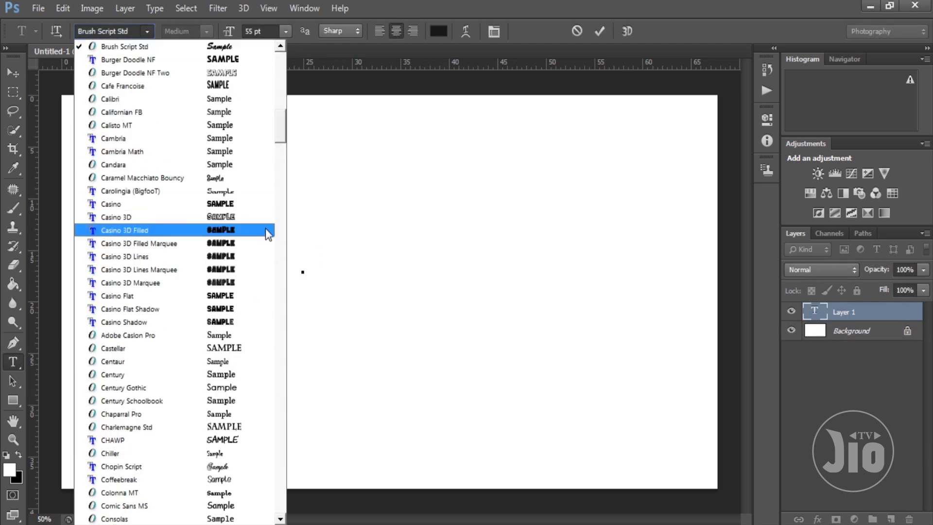
left_click_drag(280, 118, 282, 63)
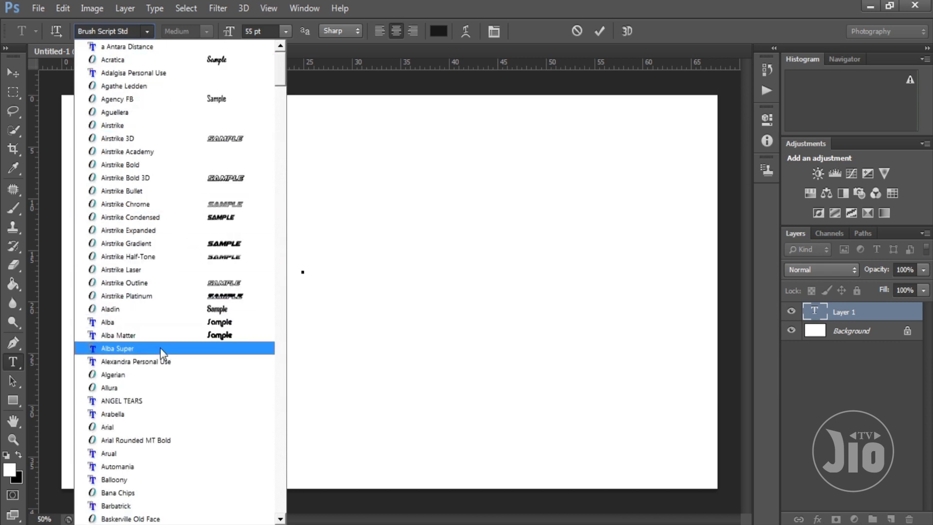
left_click(161, 427)
left_click(206, 32)
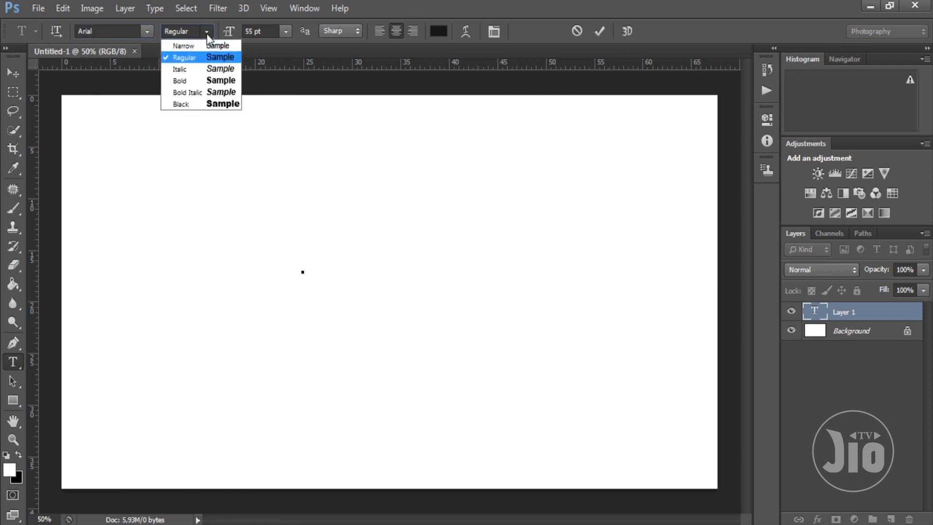
left_click(199, 103)
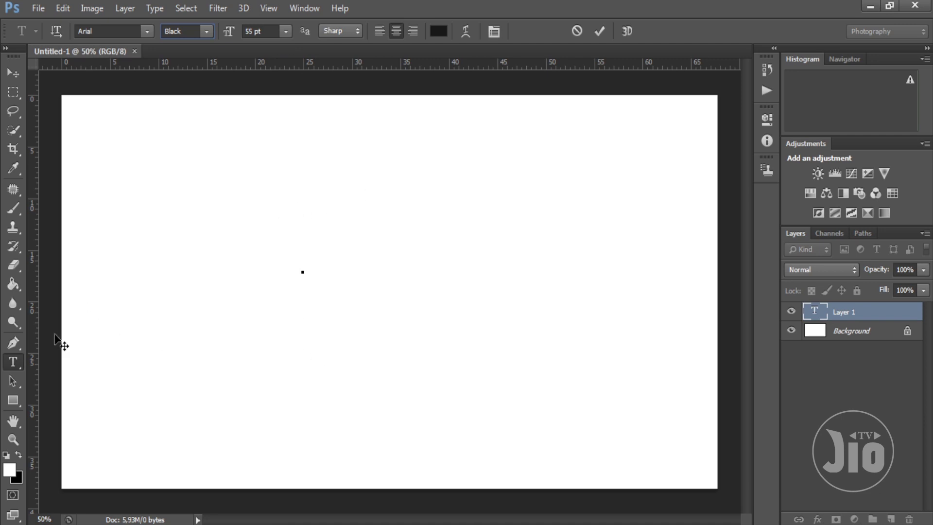
left_click(13, 72)
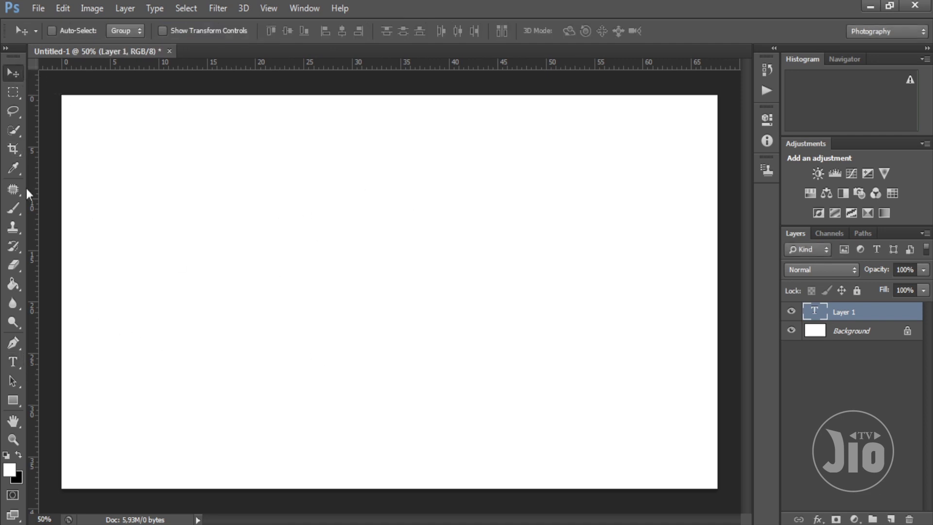
Start another horizontal text in the upper part of the canvas and enter the word "outline" in lowercase
left_click(13, 362)
left_click(303, 194)
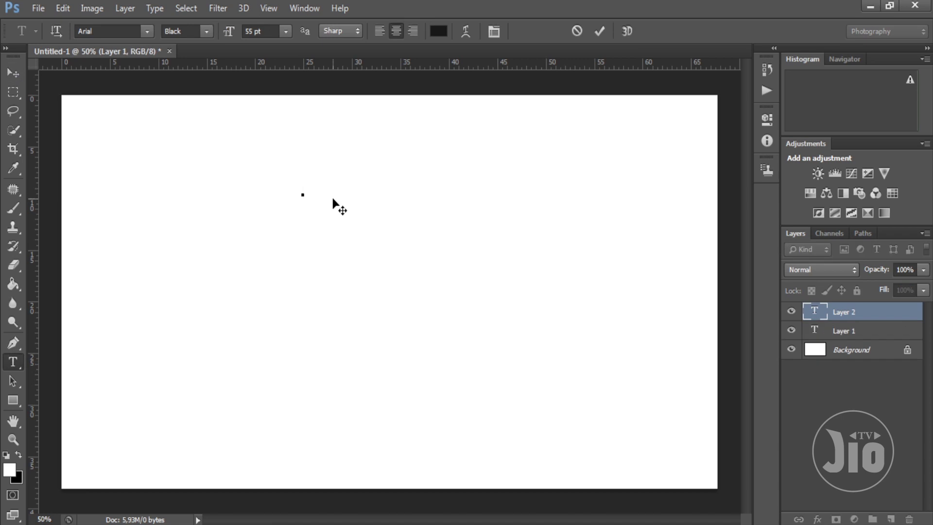
type("outlin")
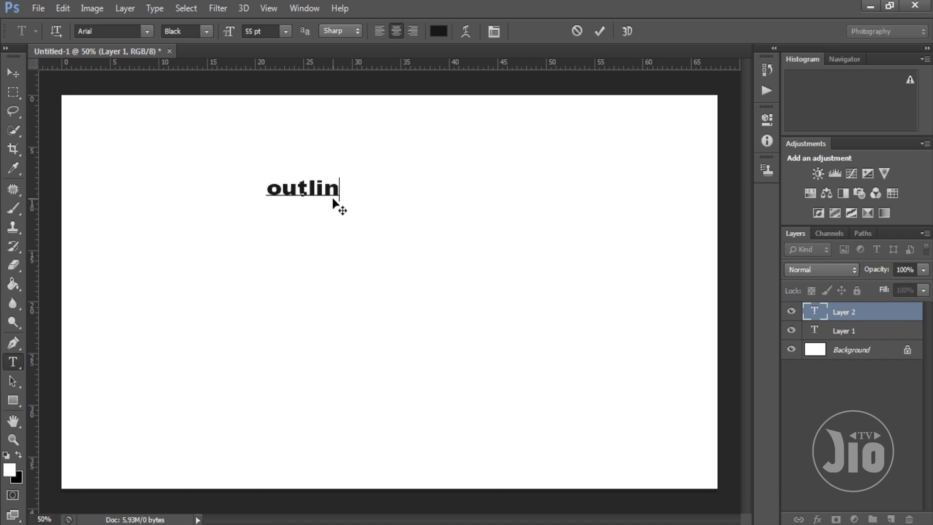
type("e")
key("ctrl+a")
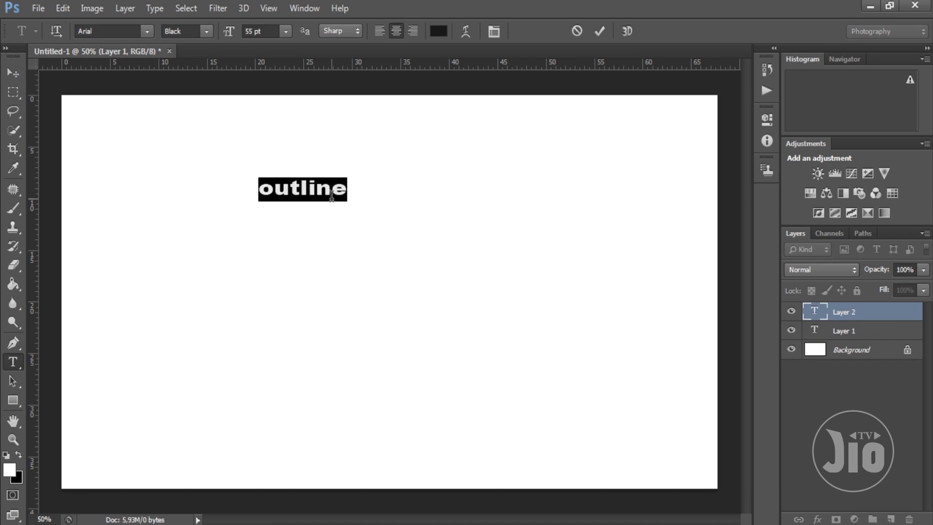
type("outline")
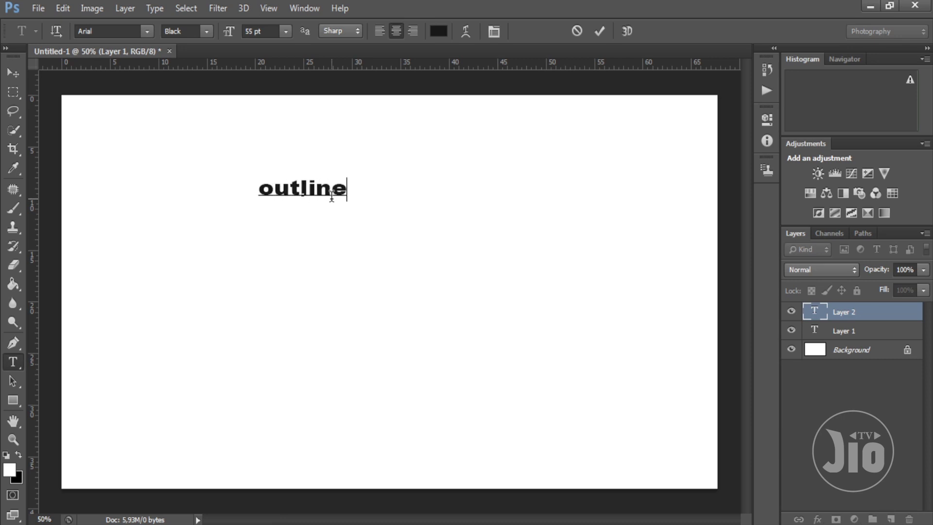
type("a")
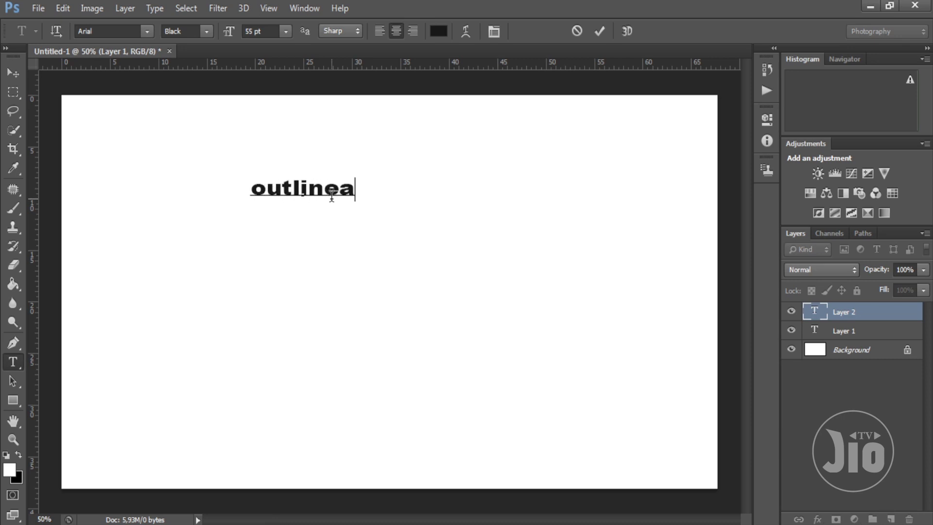
key("ctrl+a")
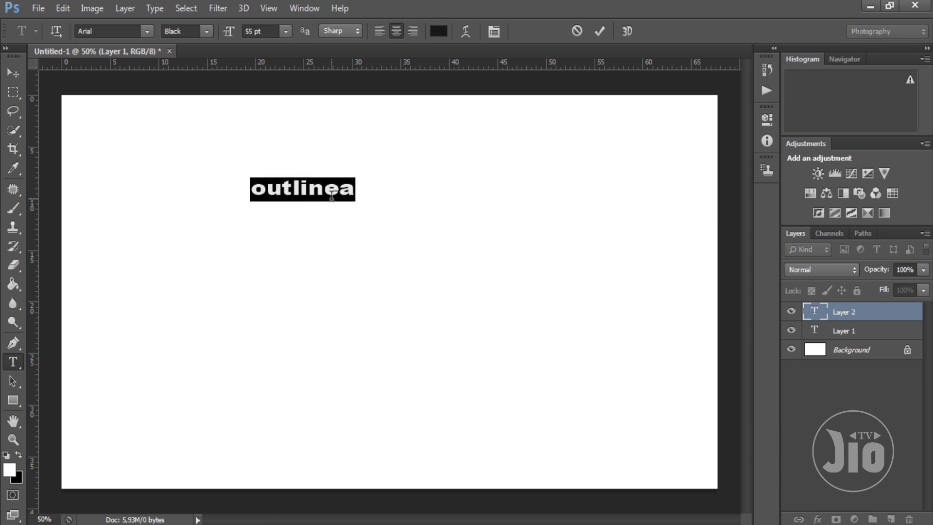
type("outl")
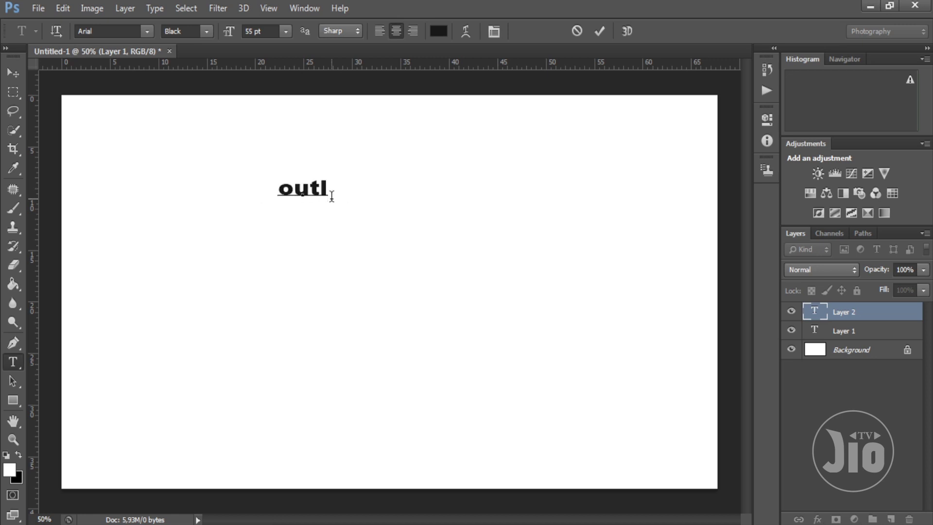
Replace the lowercase text with "OUTLINE" in capitals and commit it
key("ctrl+a")
type("ou")
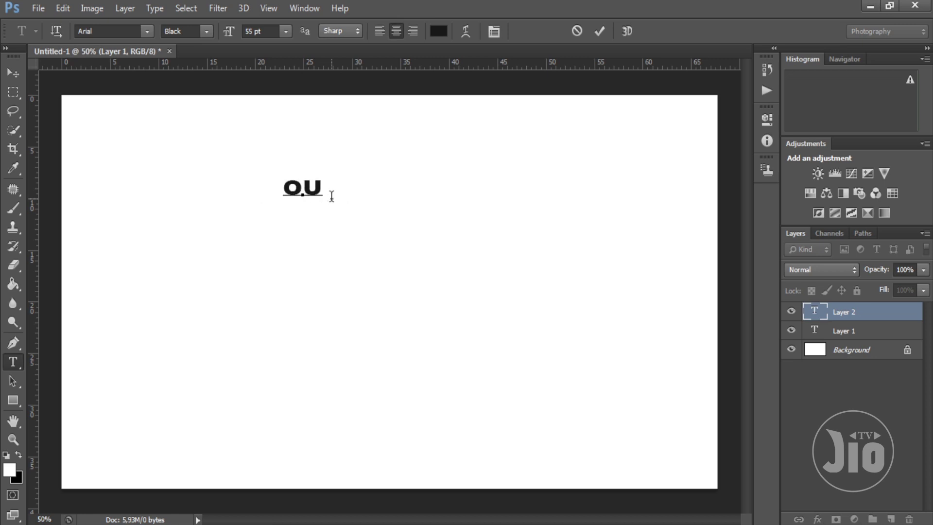
type("y")
key("BackSpace")
type("tline")
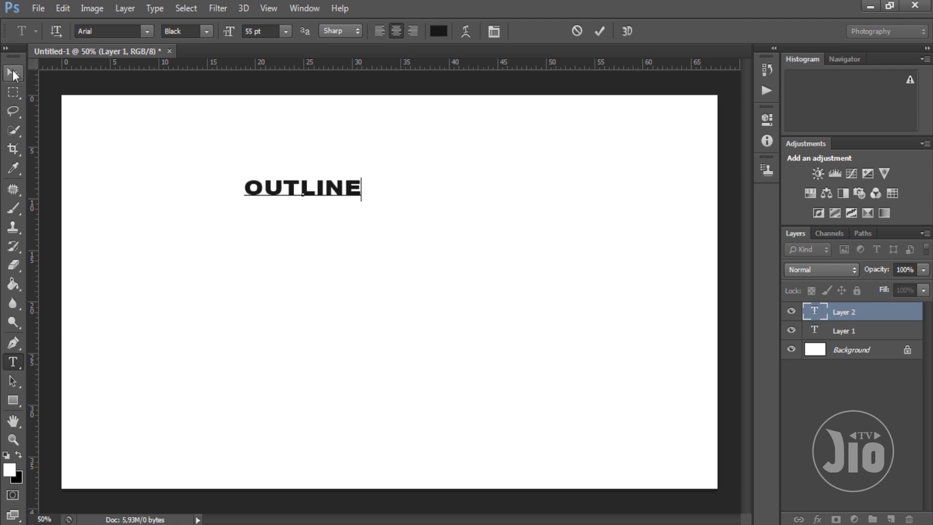
key("ctrl+Return")
key("v")
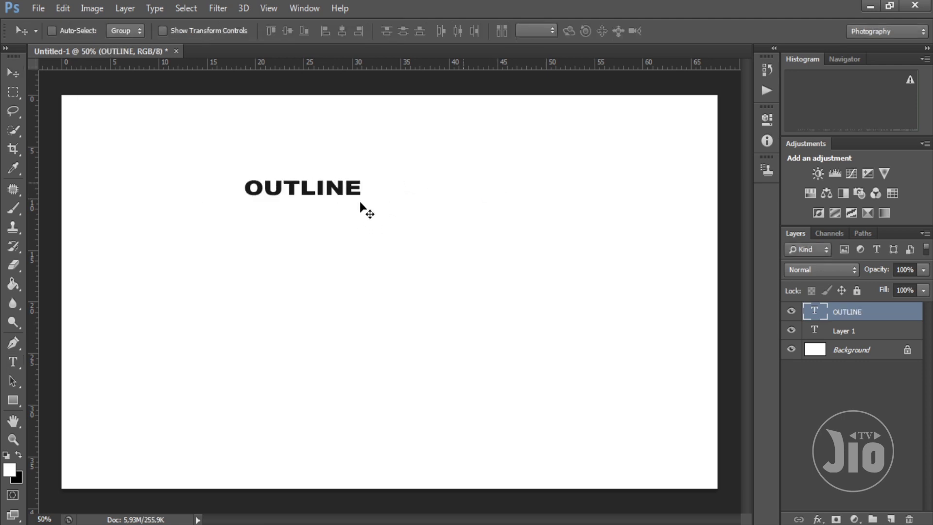
Scale the OUTLINE text to about 419% width and 699% height and place it near the canvas center
key("ctrl+t")
left_click_drag(362, 201, 740, 341)
left_click_drag(626, 276, 514, 305)
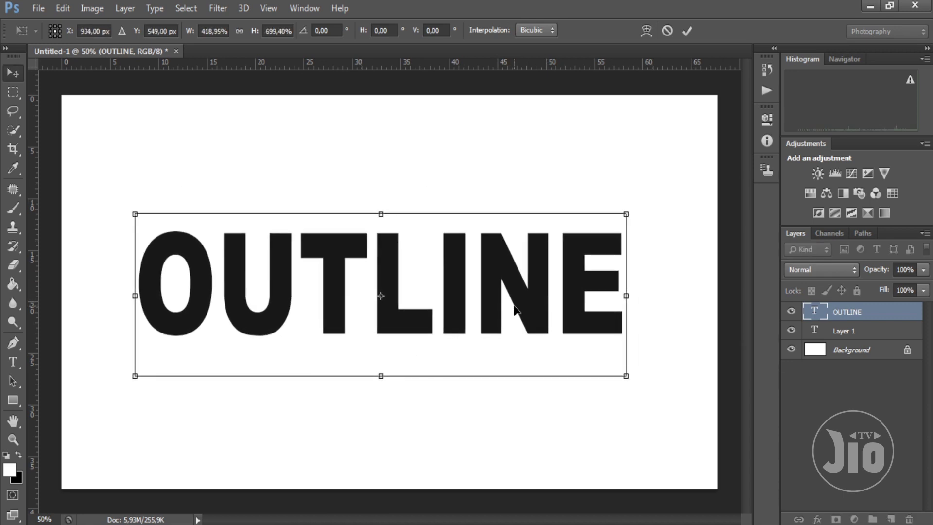
key("Return")
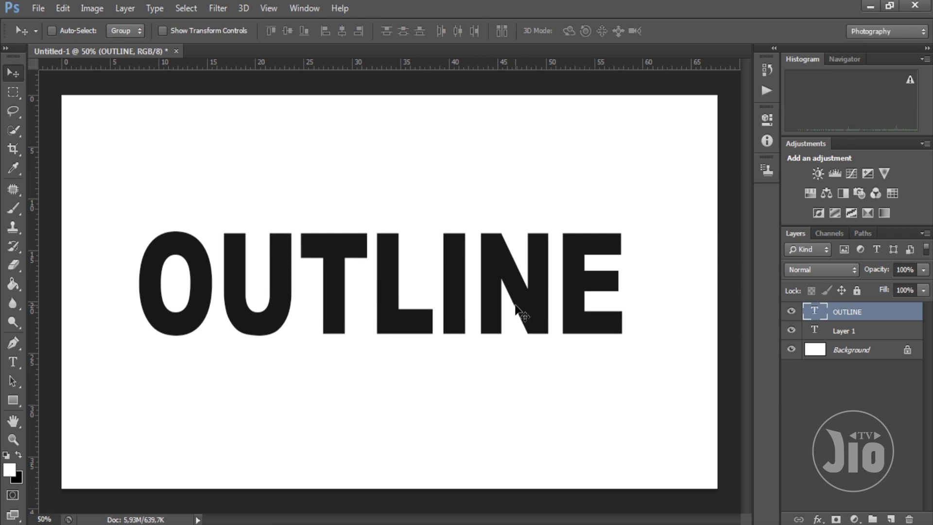
left_click_drag(511, 297, 516, 301)
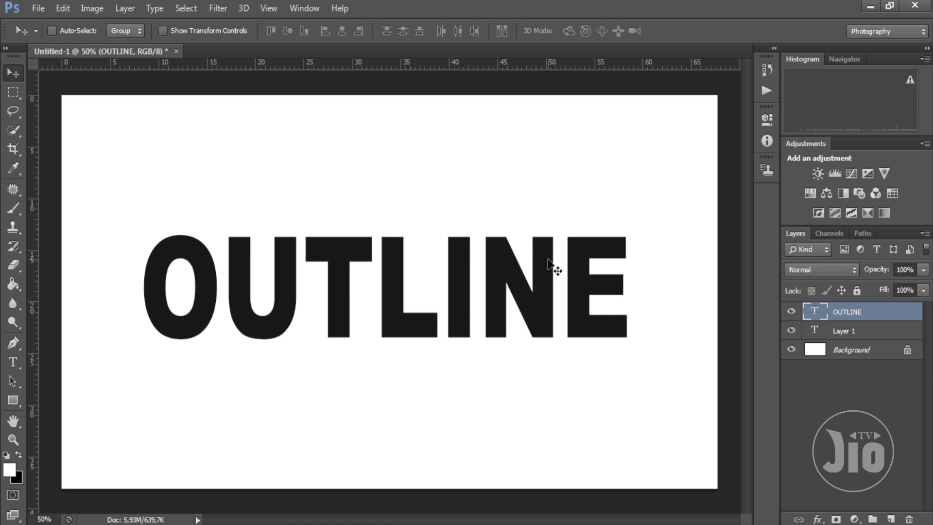
Recolor the whole OUTLINE text to near-white and commit the text edit
key("t")
double_click(343, 285)
left_click(438, 31)
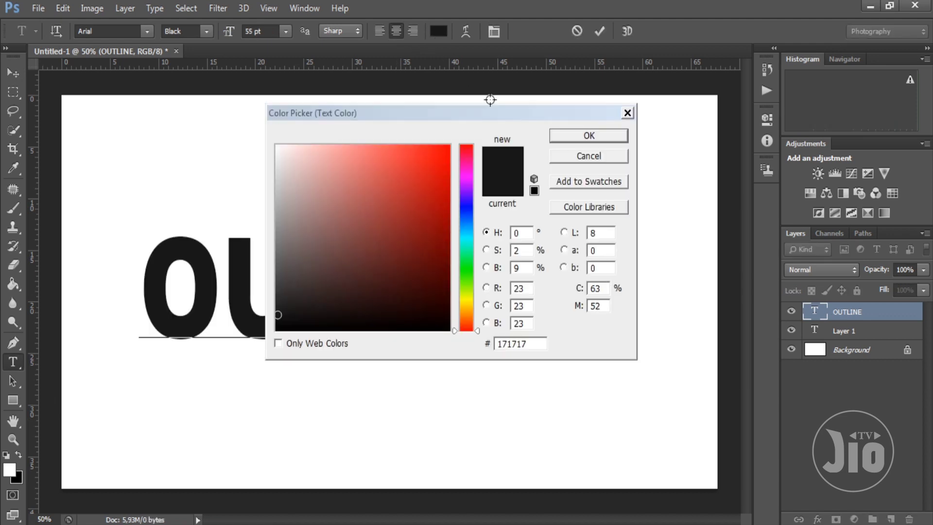
left_click(276, 145)
left_click(586, 137)
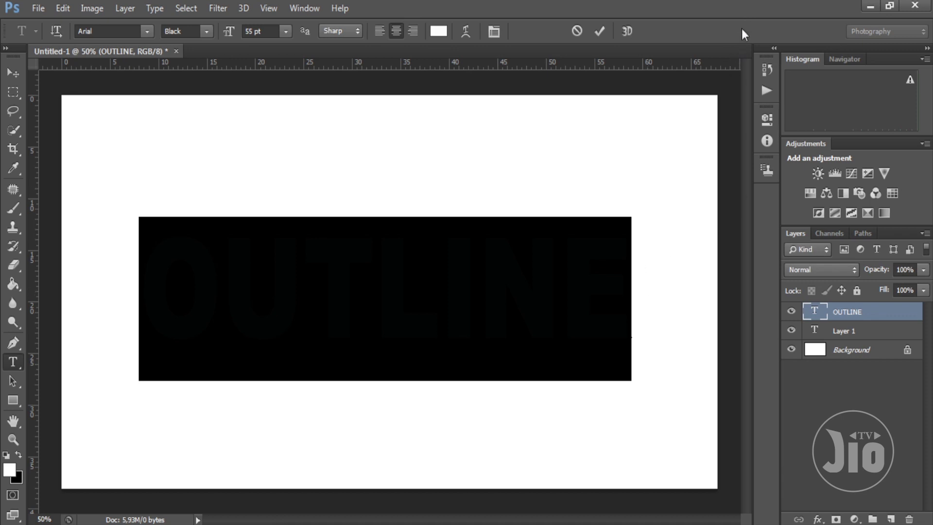
left_click(842, 394)
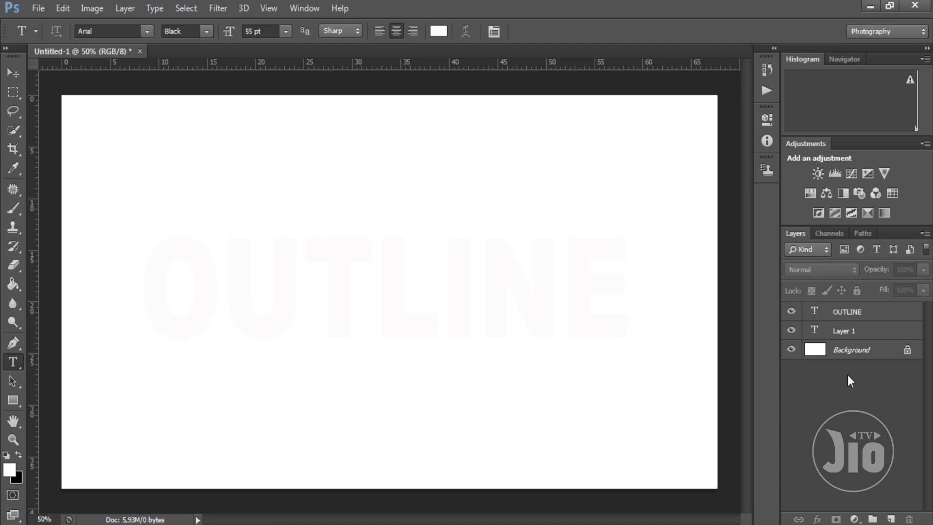
Open the OUTLINE layer's blending options and enable a Stroke effect on the text
right_click(867, 315)
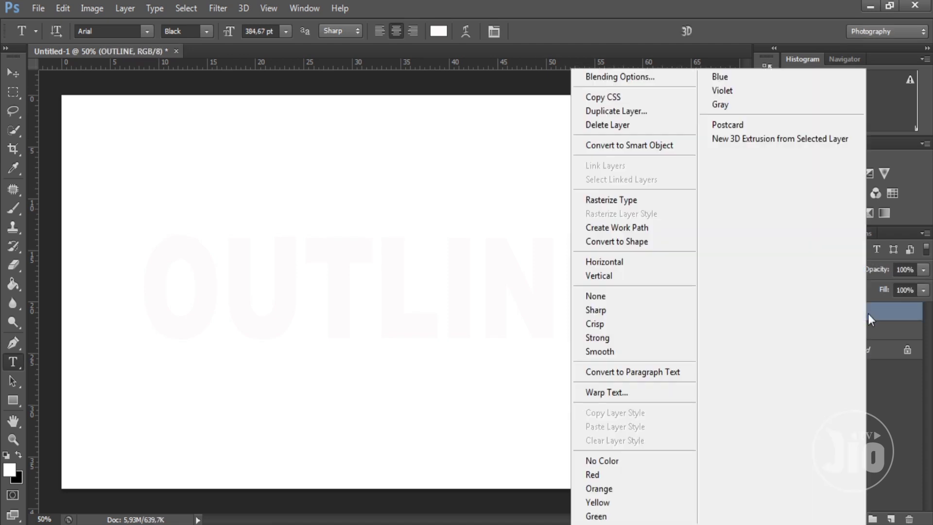
left_click(672, 80)
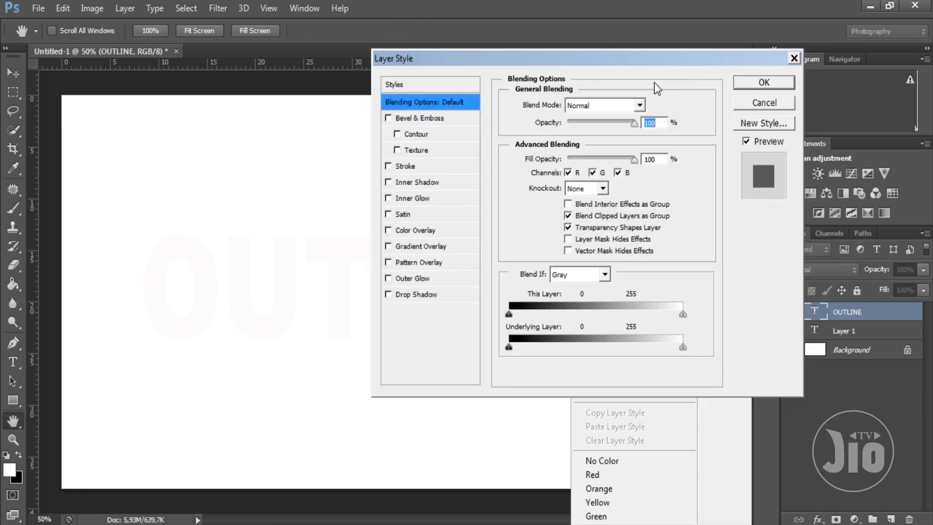
left_click_drag(707, 47, 738, 48)
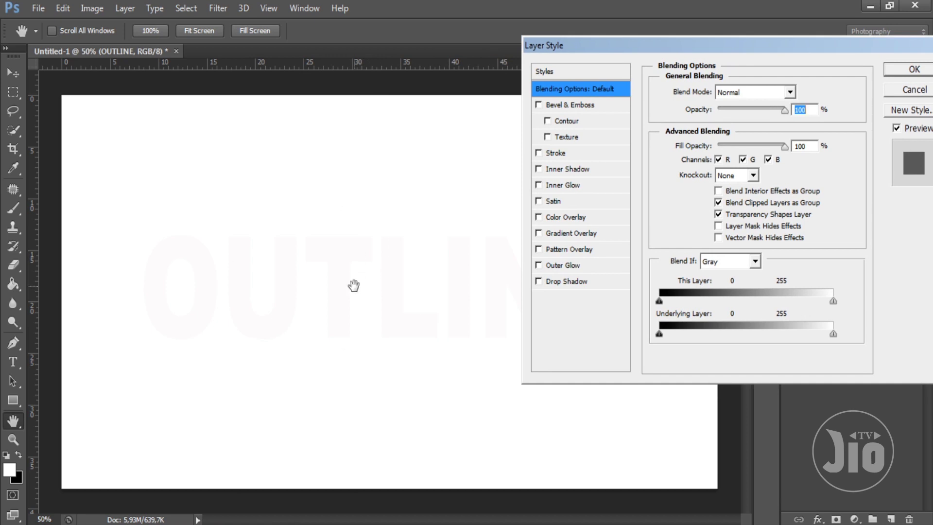
left_click(553, 154)
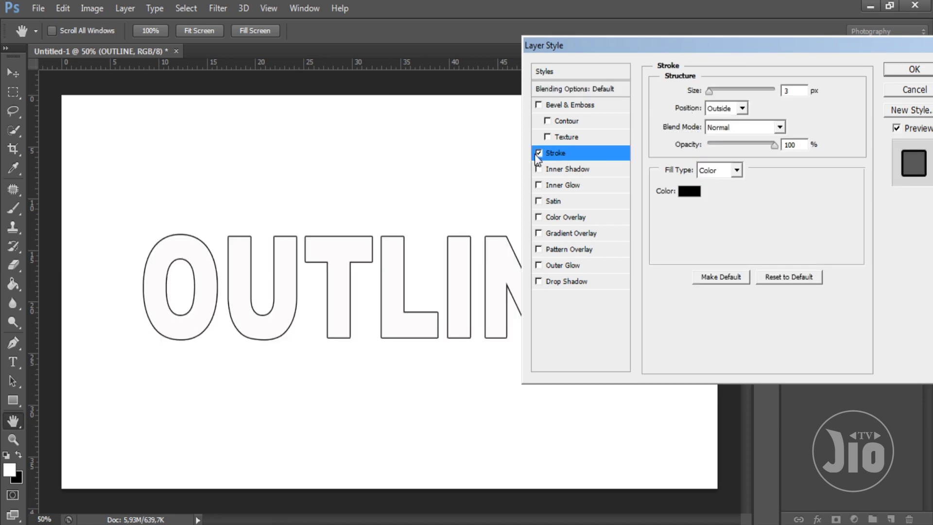
left_click(537, 153)
left_click(536, 153)
Thicken the text stroke to 9 px, try the Inside position and settle on Center
mouse_move(714, 94)
left_mouse_down()
mouse_move(740, 94)
mouse_move(712, 99)
left_mouse_up()
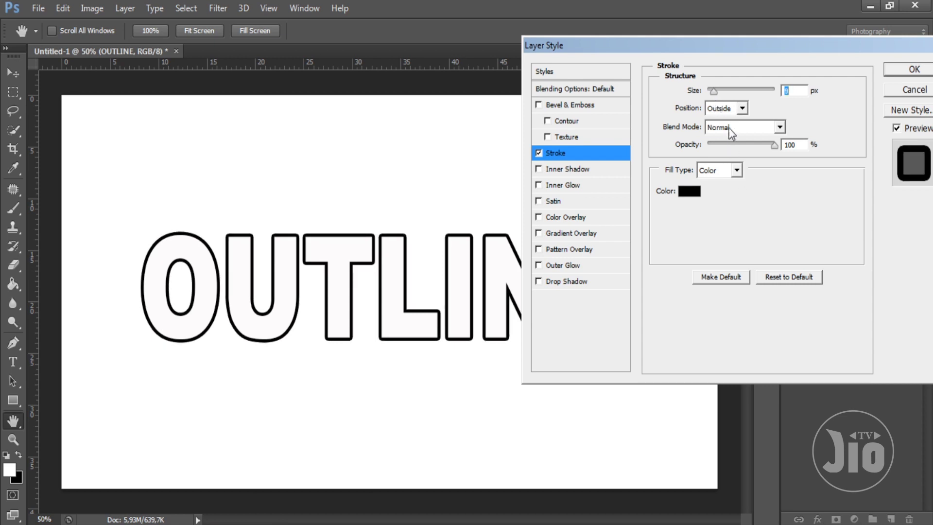
left_click(737, 113)
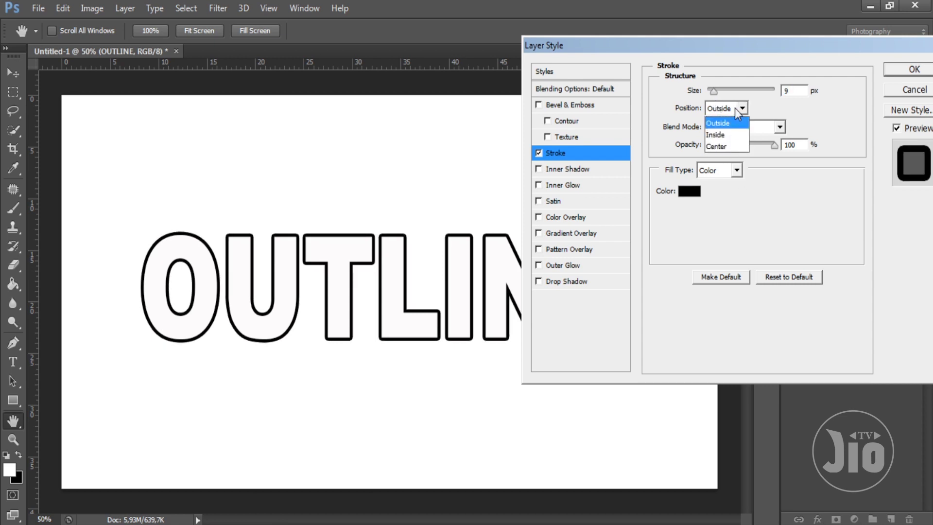
left_click(732, 134)
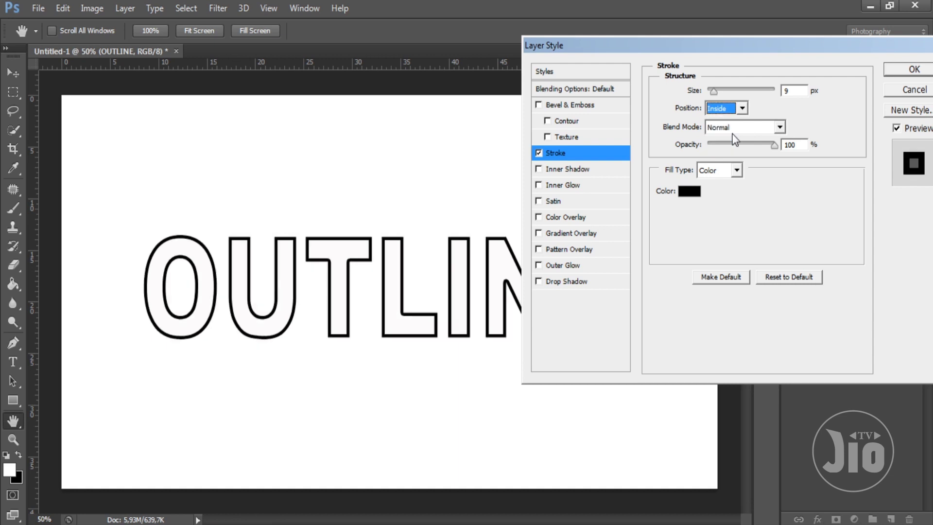
left_click(731, 111)
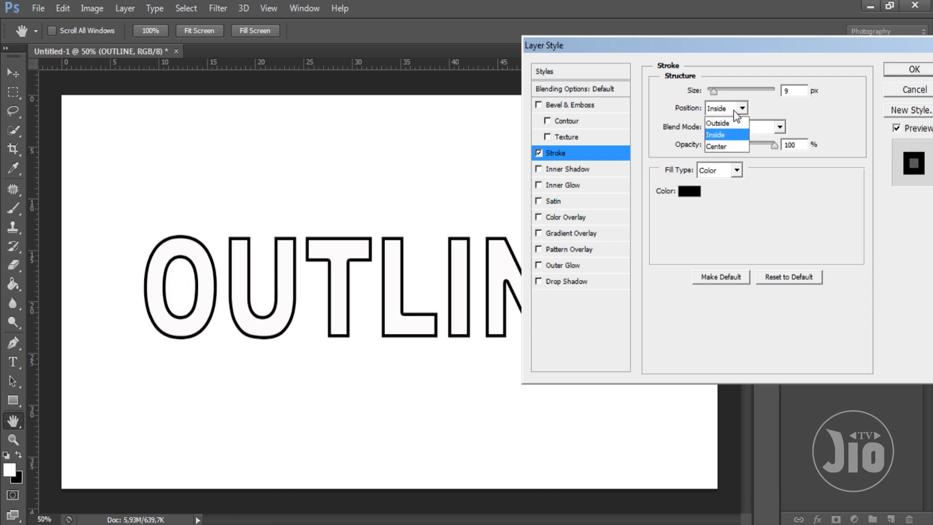
left_click(733, 141)
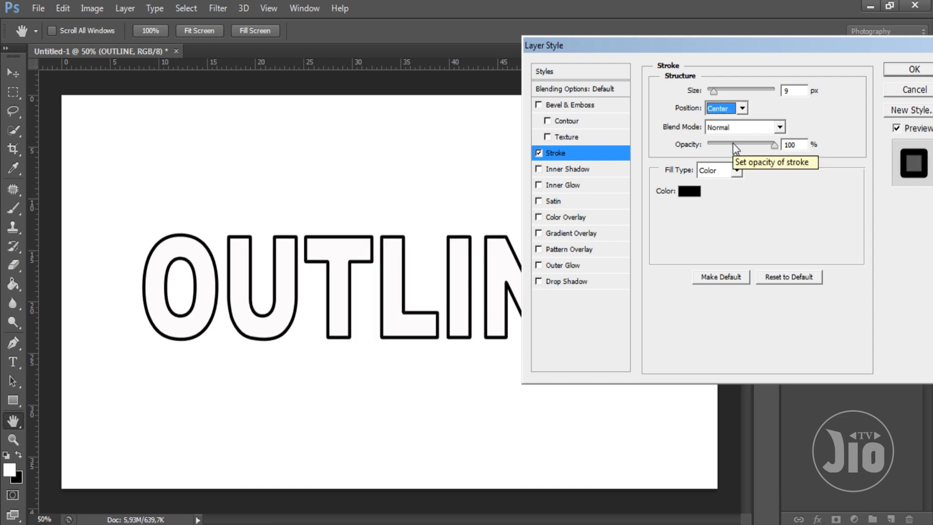
Keep the stroke's blend mode at Normal and set its size to 10 px
left_click(746, 127)
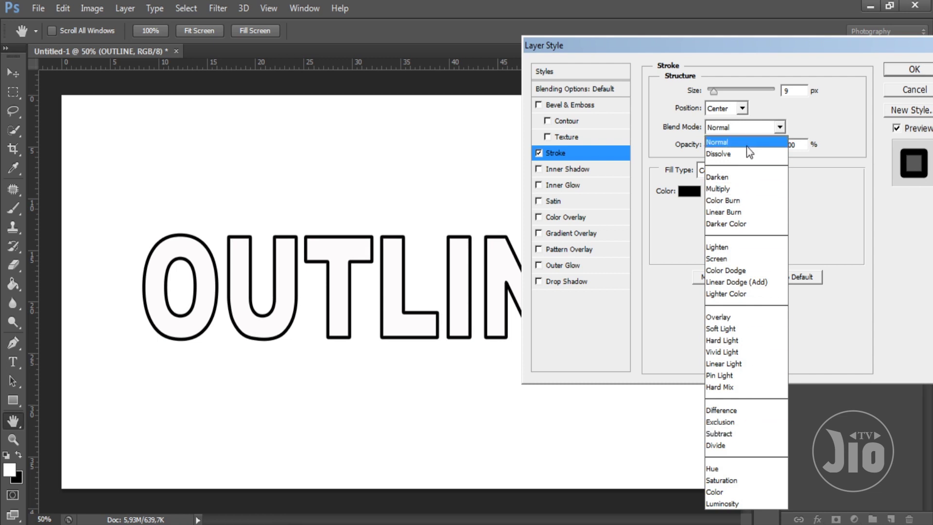
left_click(834, 222)
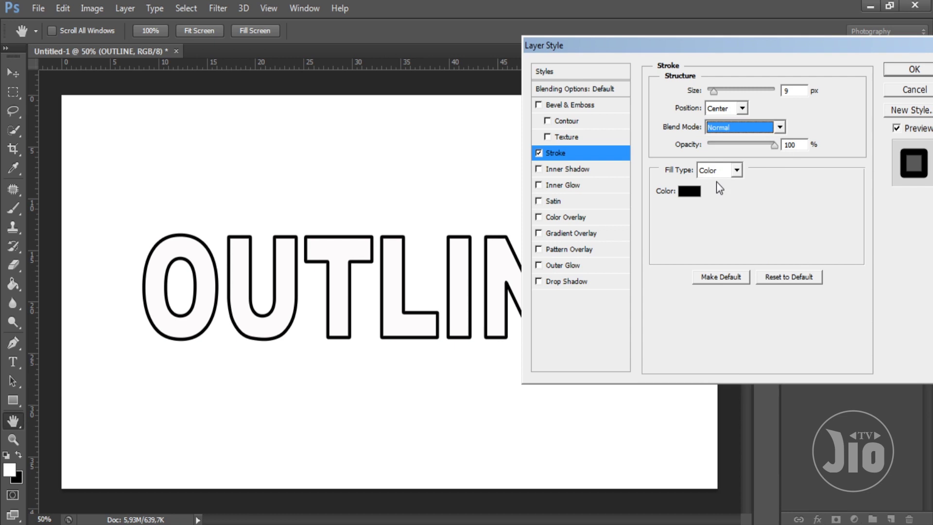
double_click(789, 90)
type("10")
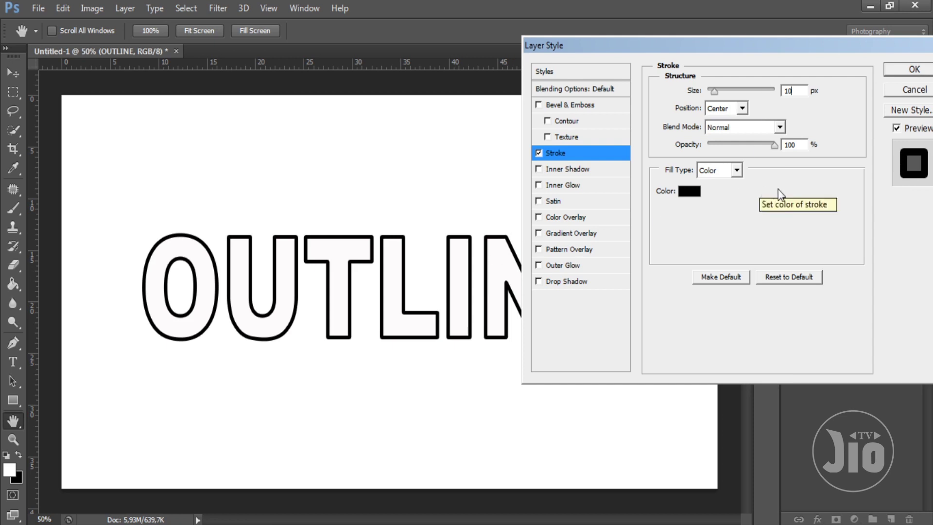
Switch the stroke fill to a gradient, trying the Spectrum preset and the Yellow, Violet, Orange, Blue preset
left_click(736, 172)
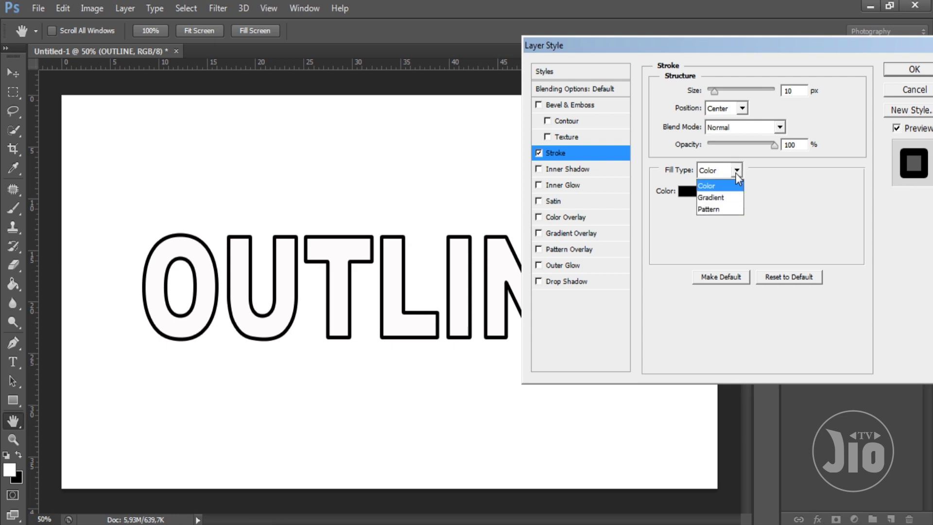
left_click(727, 204)
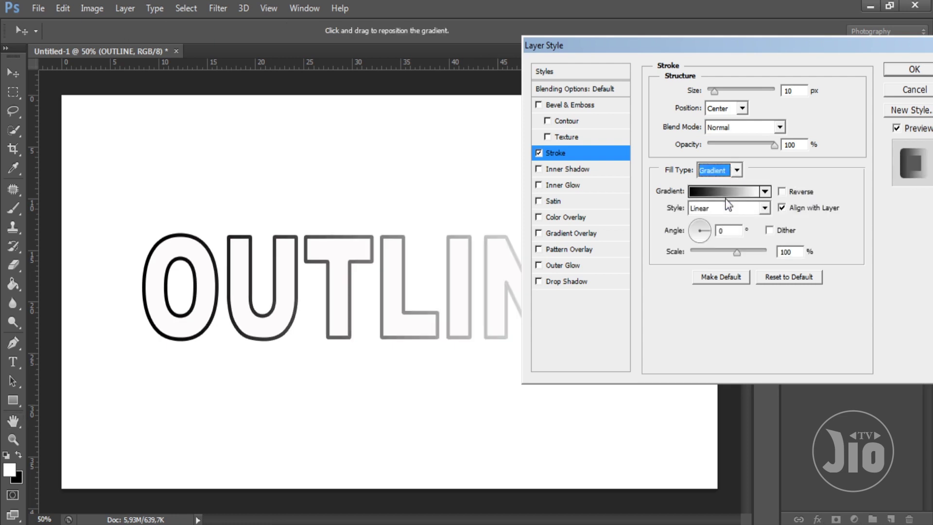
left_click_drag(693, 48, 726, 29)
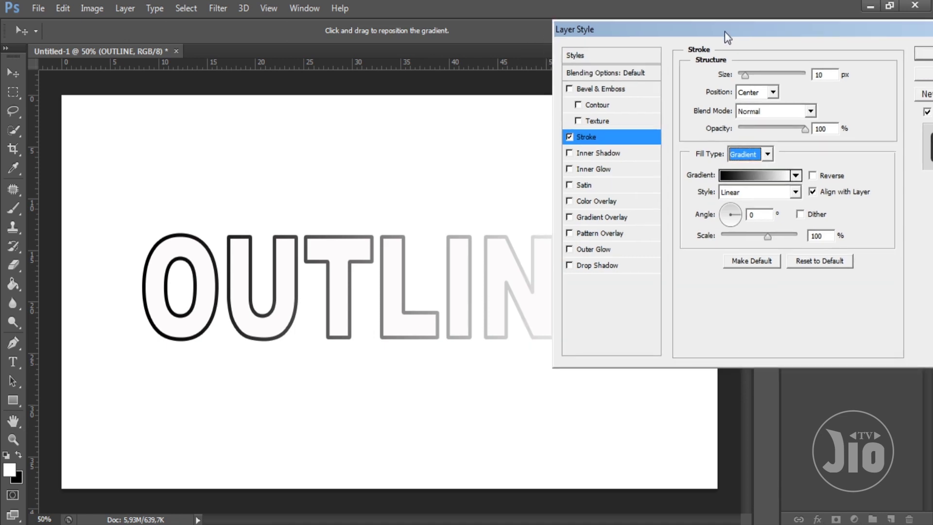
left_click(766, 178)
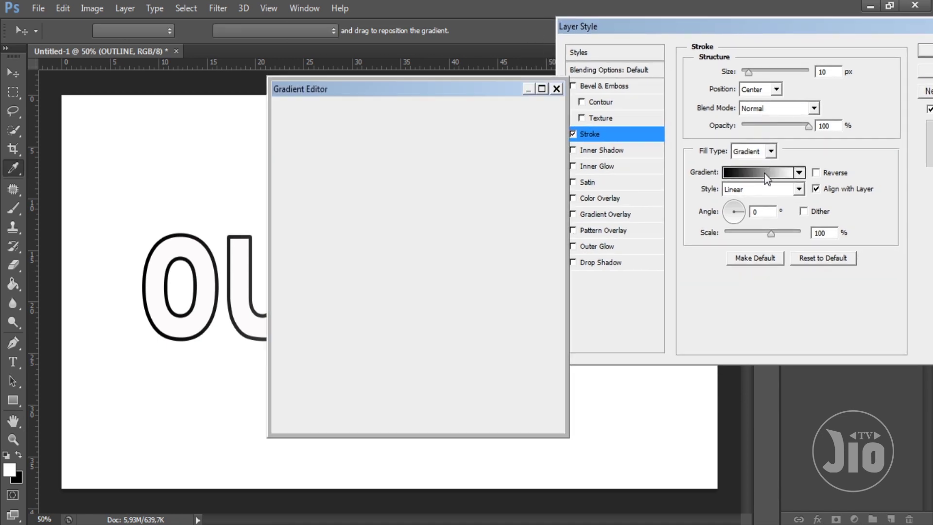
mouse_move(478, 97)
left_mouse_down()
mouse_move(578, 92)
mouse_move(810, 170)
left_mouse_up()
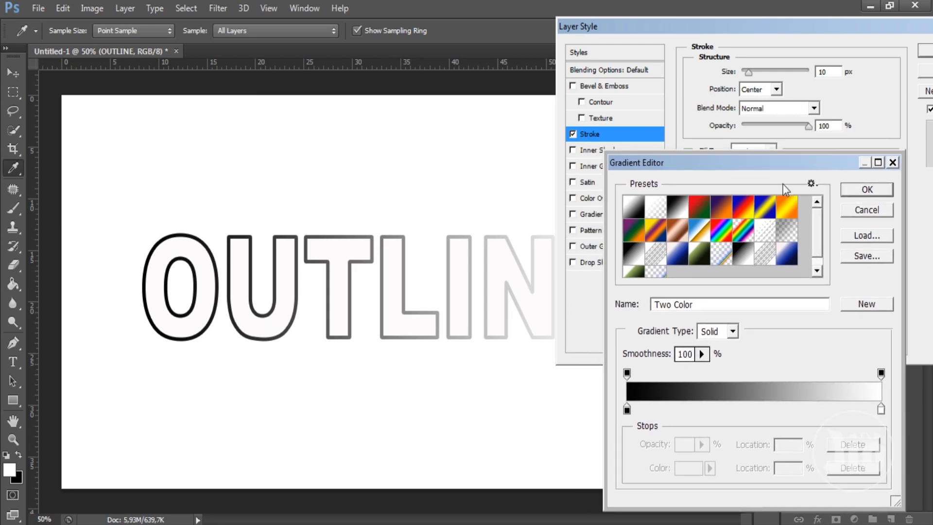
left_click(721, 230)
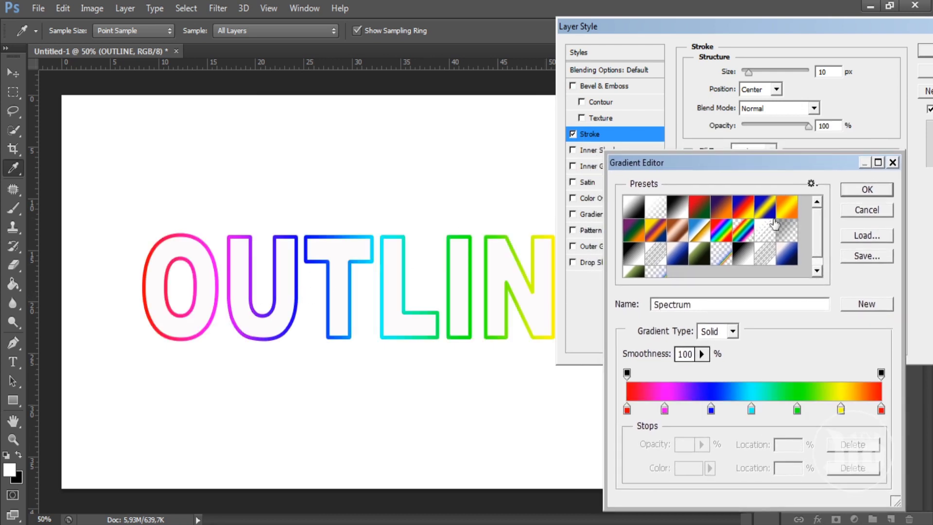
left_click_drag(729, 164, 759, 159)
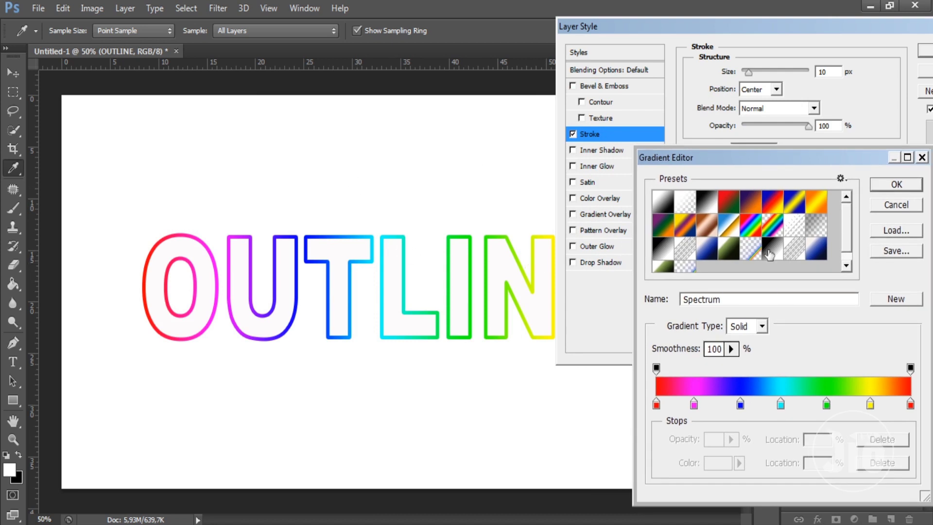
left_click(676, 224)
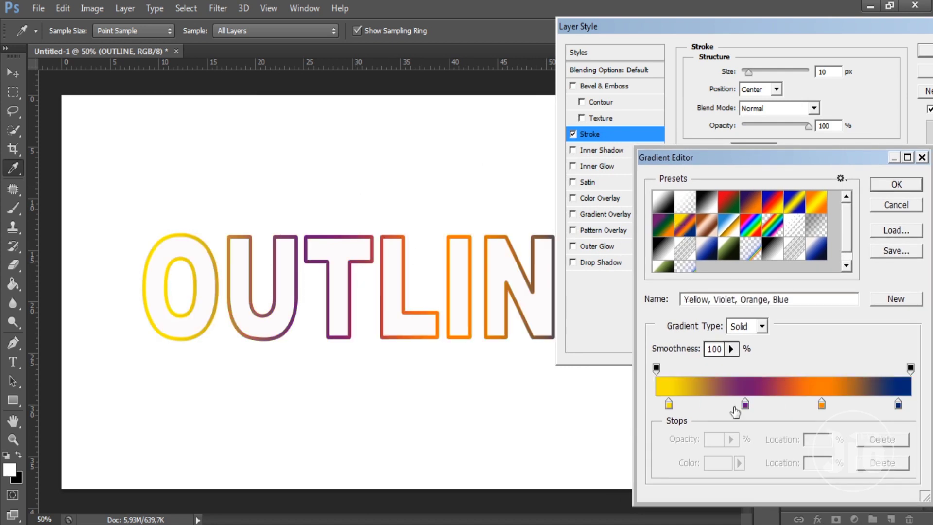
Recolor the gradient's yellow stop to red f90000 and accept the edited gradient
left_click(669, 404)
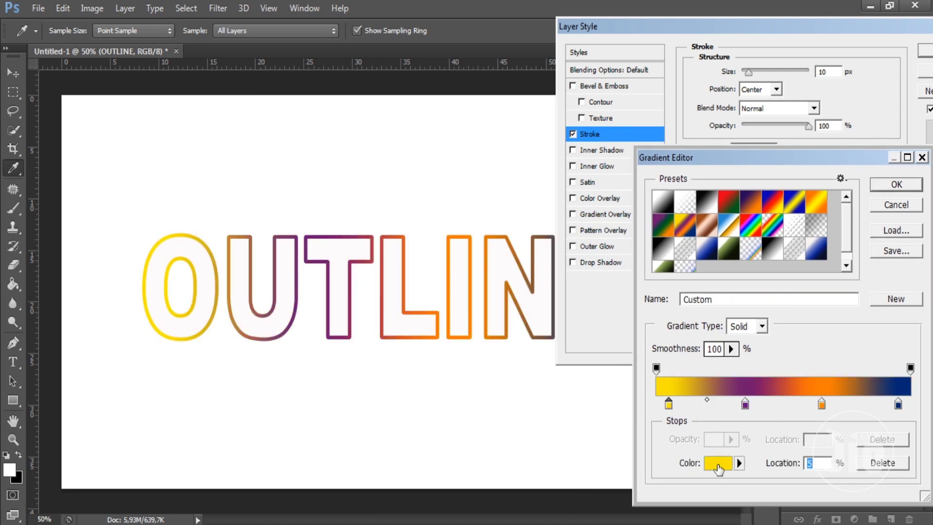
left_click(717, 462)
left_click_drag(466, 164, 465, 144)
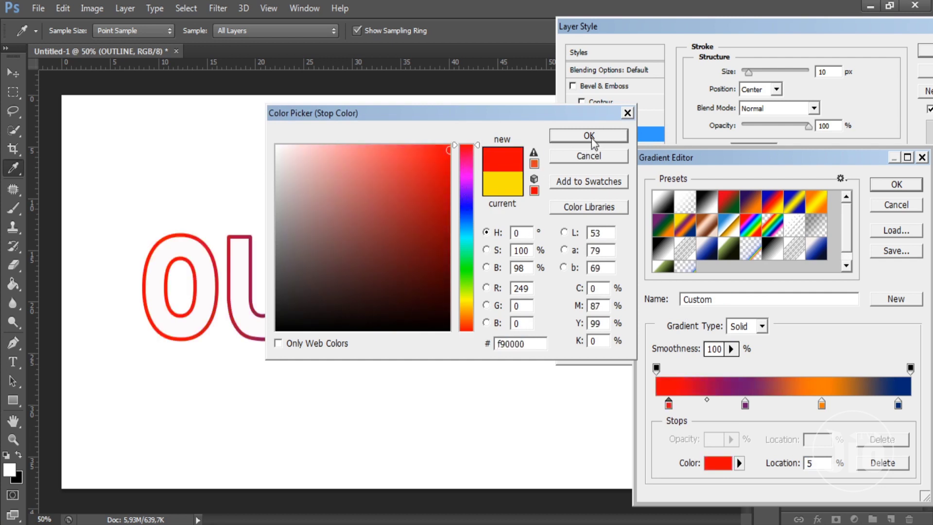
left_click(588, 135)
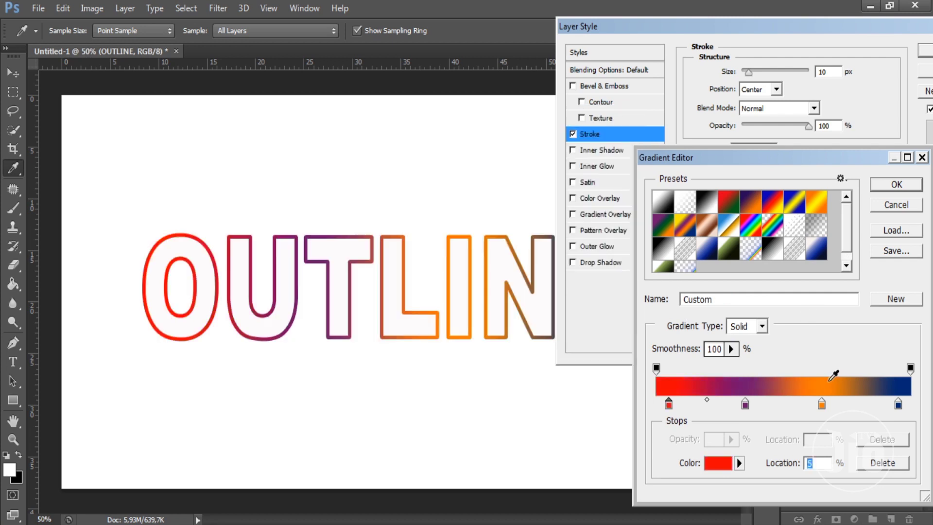
left_click(896, 184)
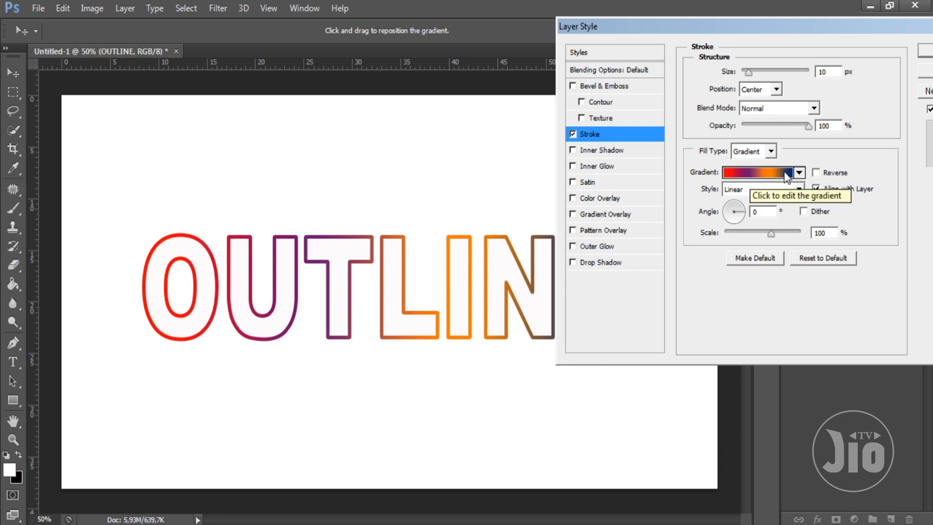
Try a pattern fill on the stroke, sampling the Tie Dye pattern and the black-and-white woven pattern
left_click(769, 153)
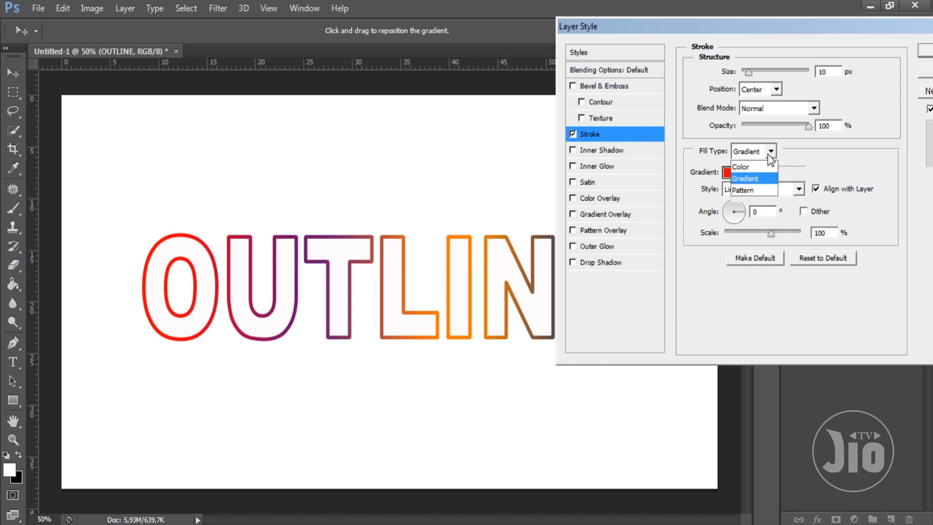
left_click(753, 190)
left_click(749, 189)
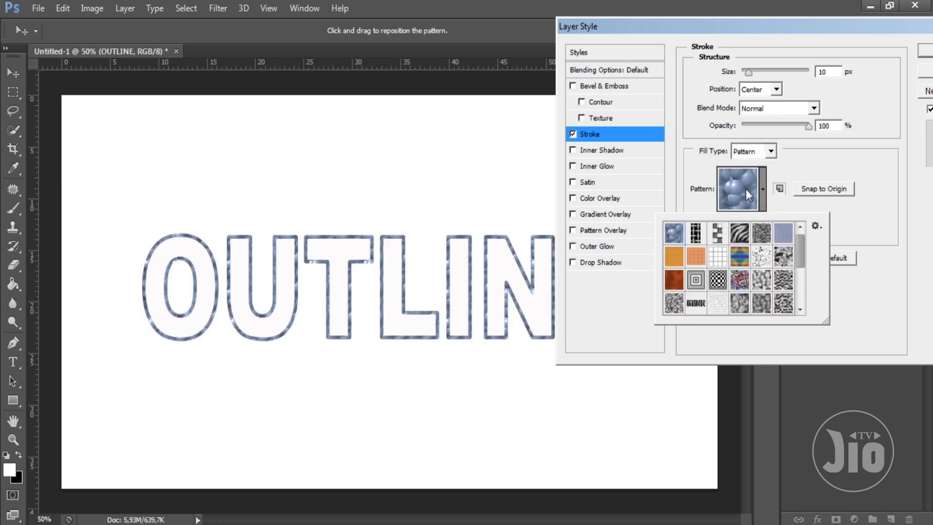
left_click(739, 260)
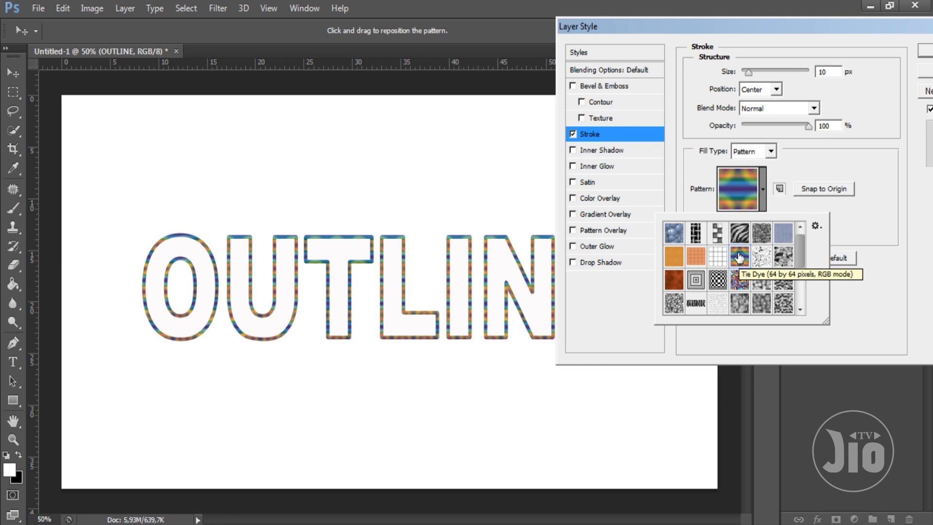
left_click(698, 239)
mouse_move(796, 250)
left_mouse_down()
mouse_move(800, 296)
mouse_move(794, 255)
left_mouse_up()
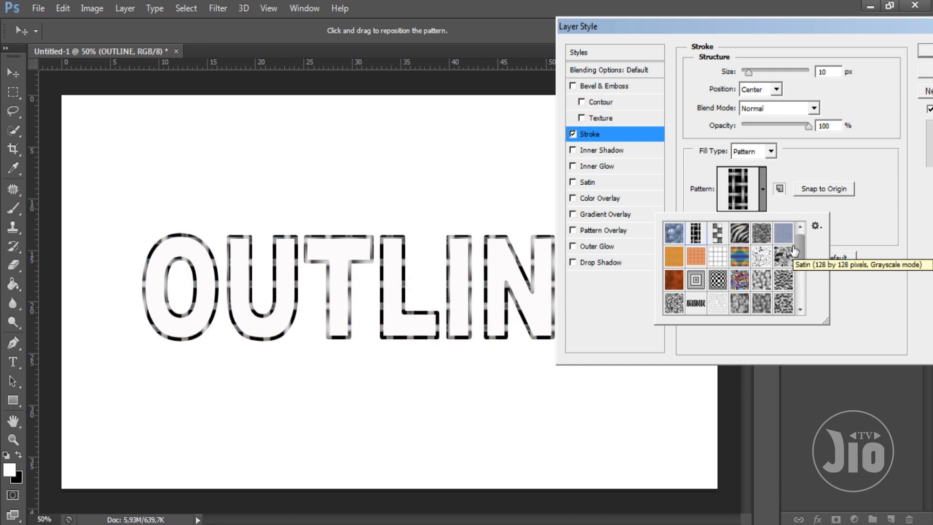
left_click(836, 30)
Fill the stroke with the Spectrum gradient preset and apply the layer style to the OUTLINE text
left_click(770, 151)
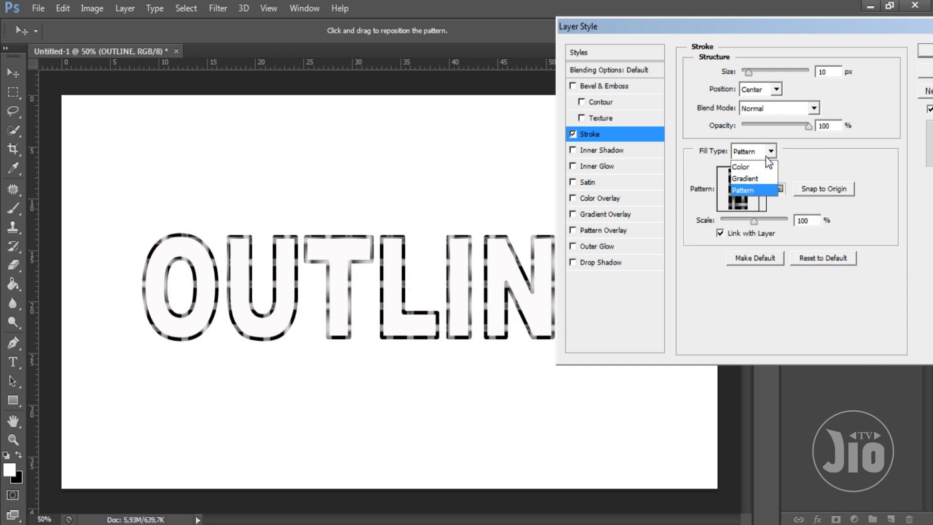
left_click(757, 178)
left_click(758, 177)
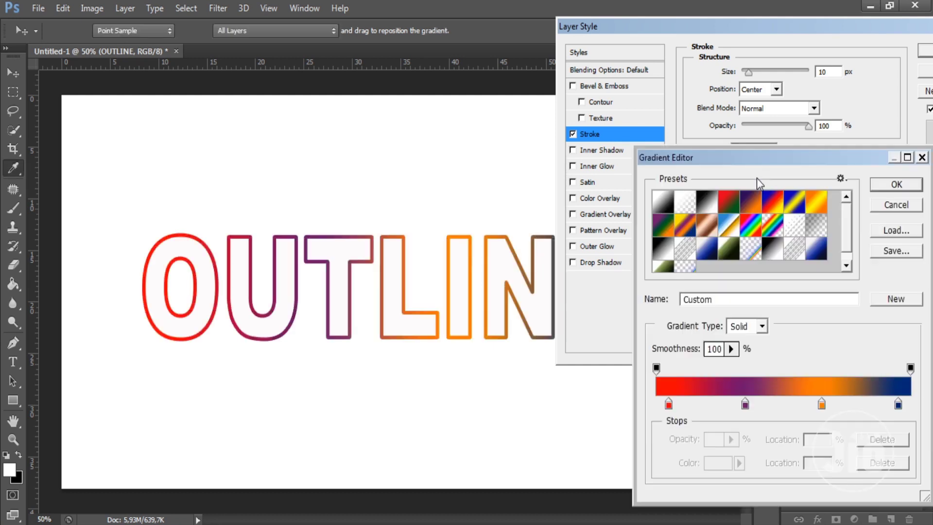
left_click(751, 225)
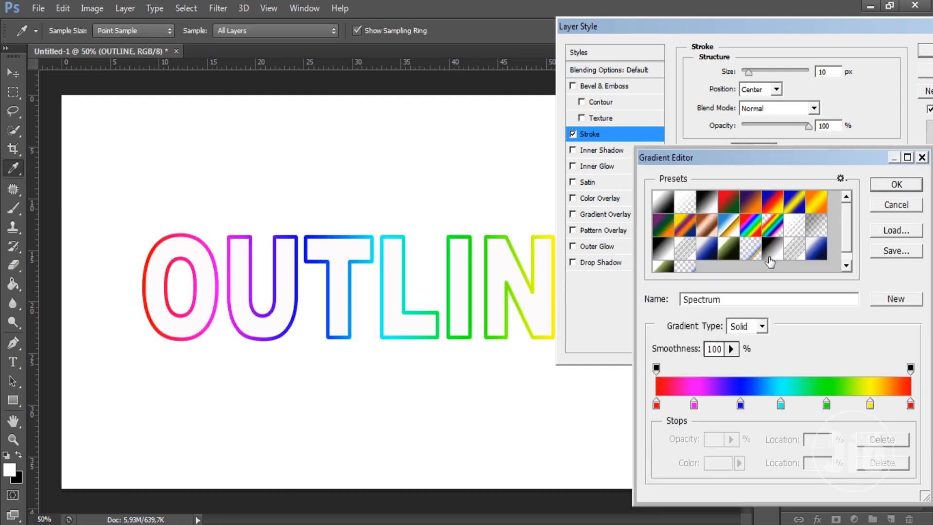
left_click(898, 185)
left_click(925, 50)
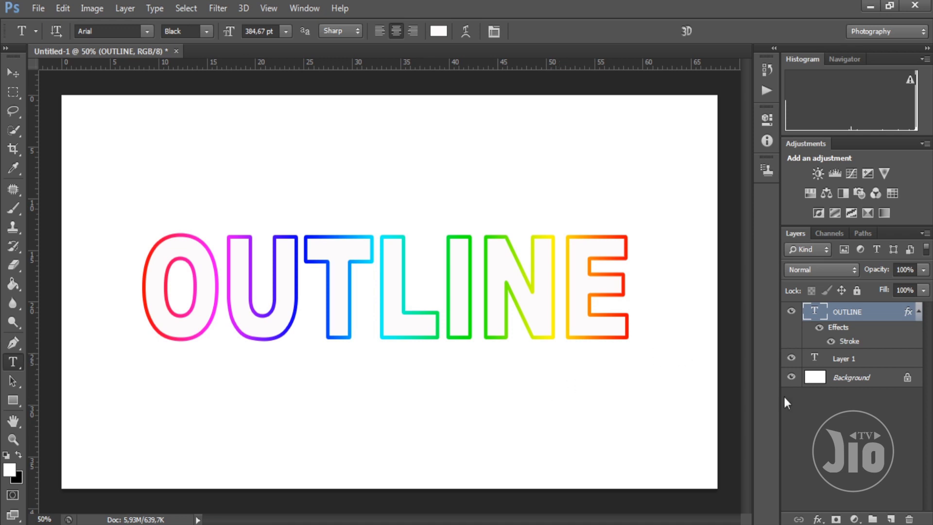
Hide and show the Background layer twice to compare the outlined text with and without the white backdrop
left_click(791, 378)
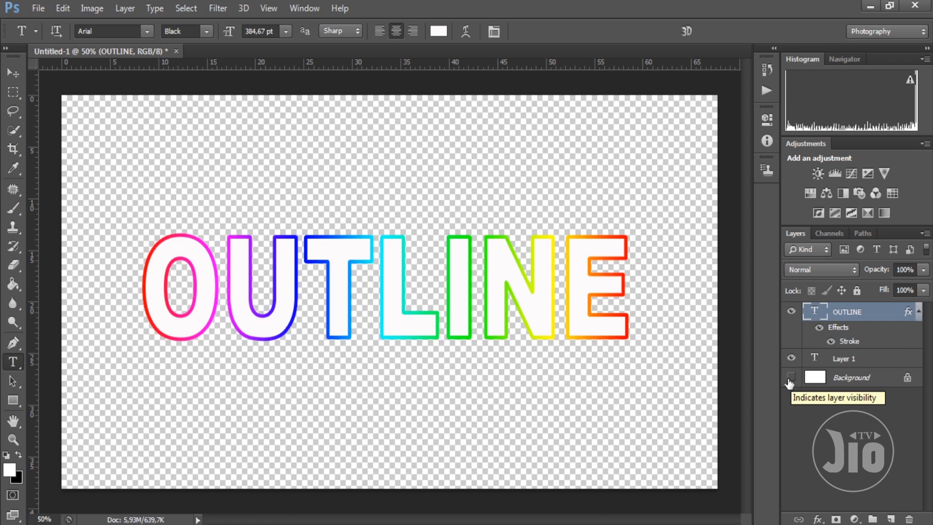
left_click(790, 378)
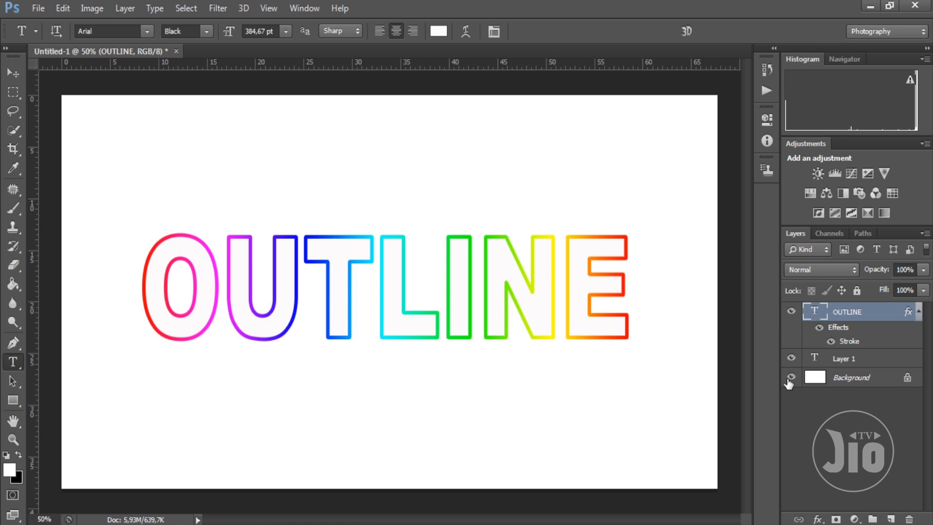
left_click(791, 377)
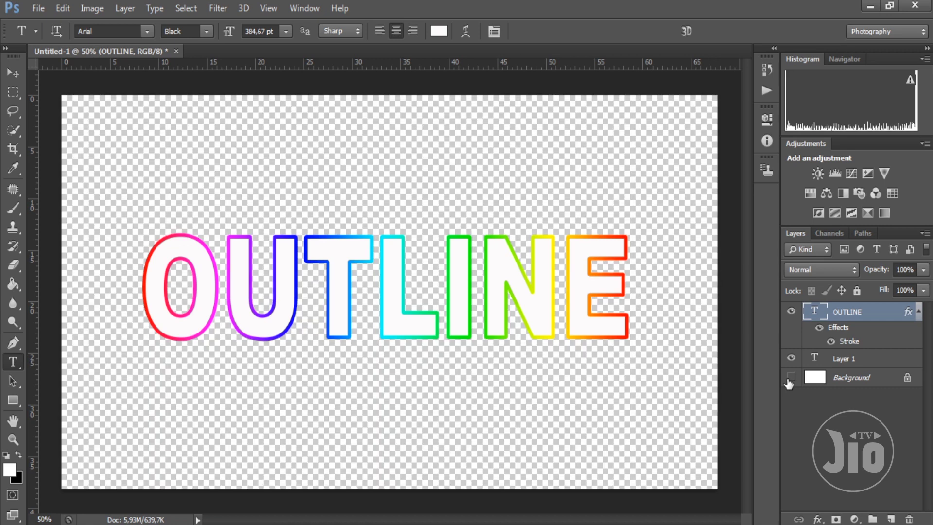
left_click(789, 379)
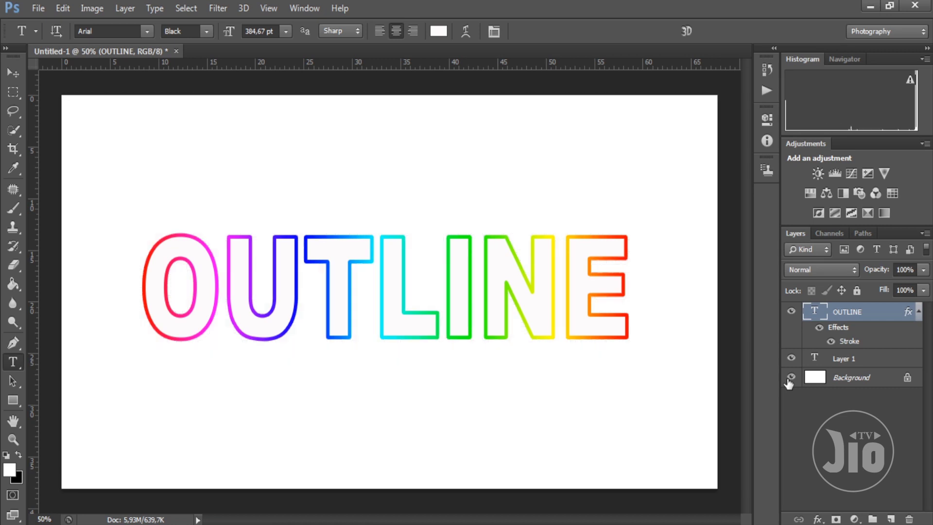
Open the image 23328b7157b43df668e5d7cc0f824948.jpg from the shorts.aep Logs folder
left_click(39, 8)
left_click(46, 65)
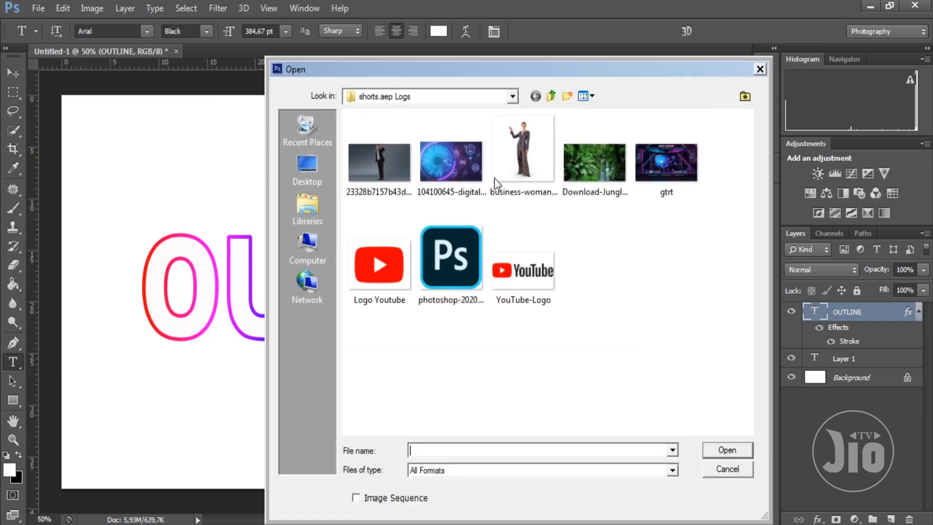
double_click(379, 162)
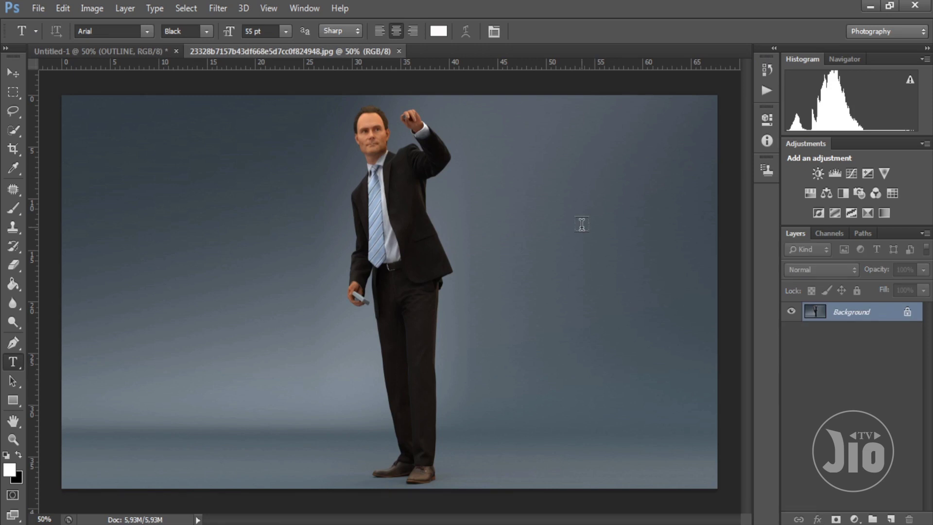
Convert the photo's background to an editable layer and bring the OUTLINE text from Untitled-1 over it, placed across the man's waist
double_click(845, 311)
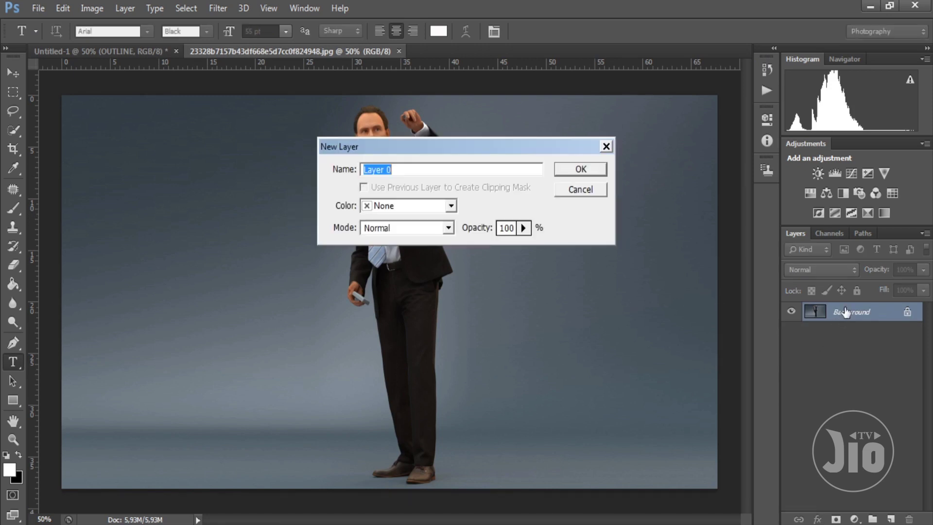
key("Return")
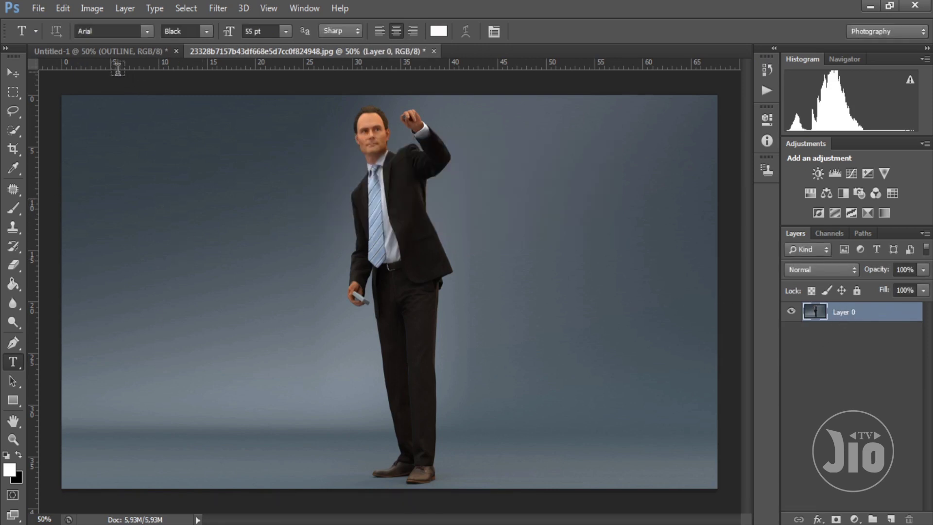
left_click(58, 51)
left_click(13, 73)
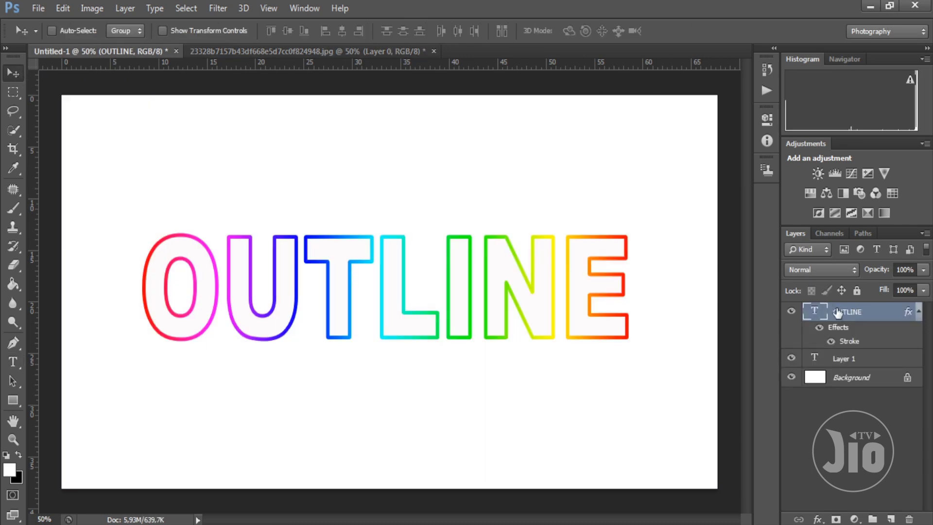
mouse_move(401, 301)
left_mouse_down()
mouse_move(316, 175)
mouse_move(272, 57)
mouse_move(381, 219)
mouse_move(401, 287)
left_mouse_up()
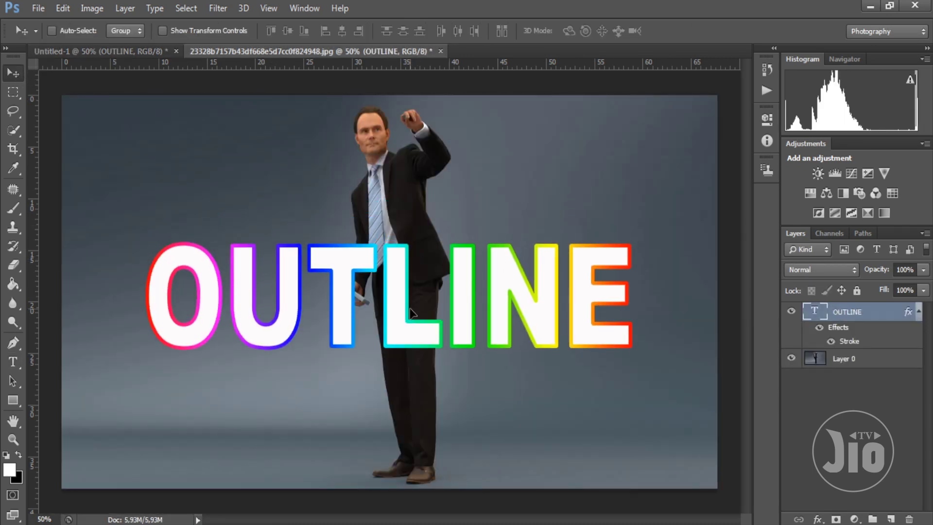
left_click_drag(515, 307, 512, 296)
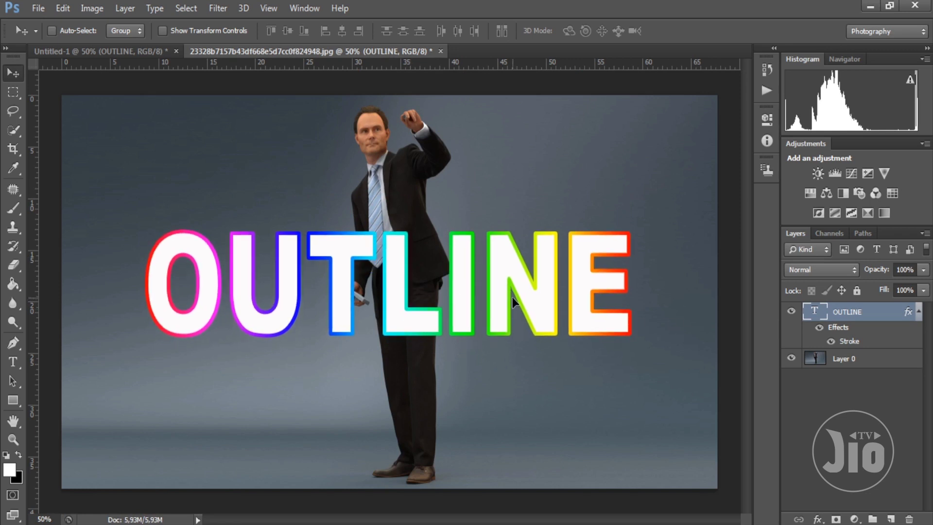
Try a Color Overlay on the OUTLINE text, sampling pure blue 0000ff, and switch the overlay off
double_click(885, 318)
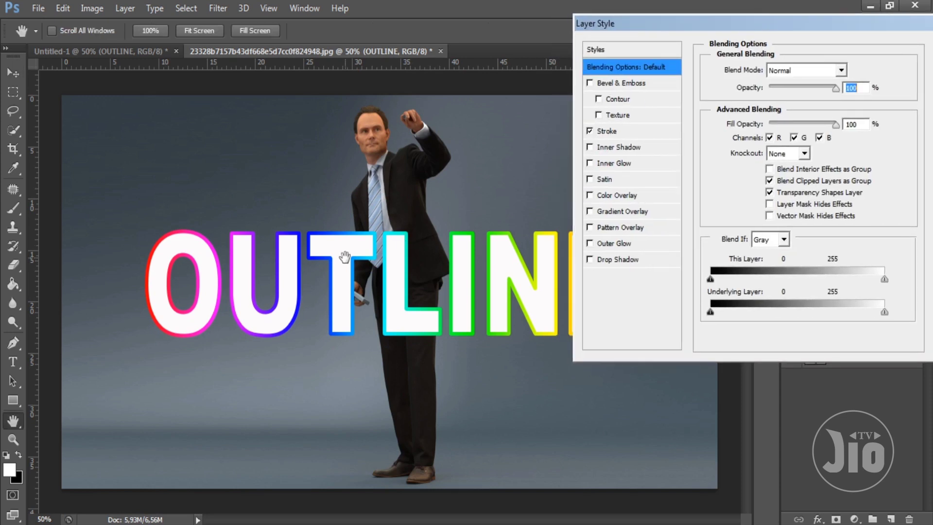
left_click(631, 197)
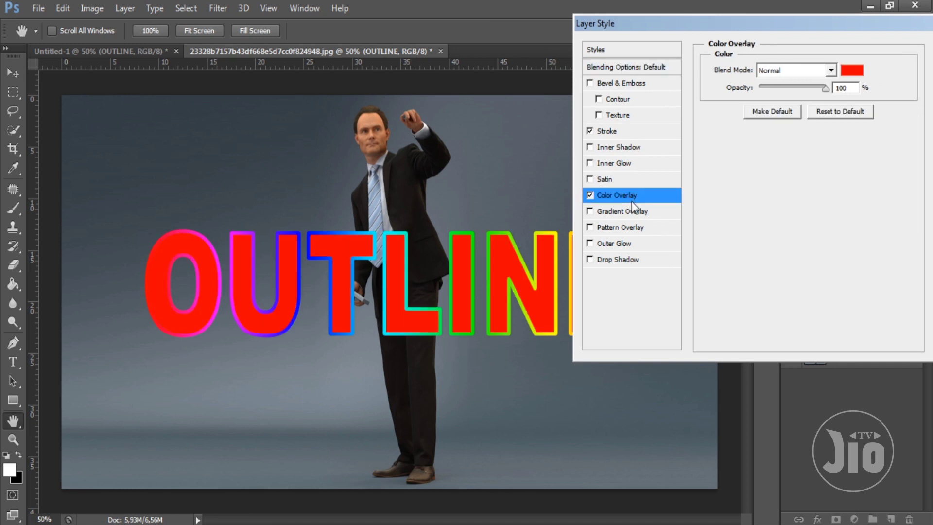
left_click(852, 71)
left_click_drag(507, 111, 677, 238)
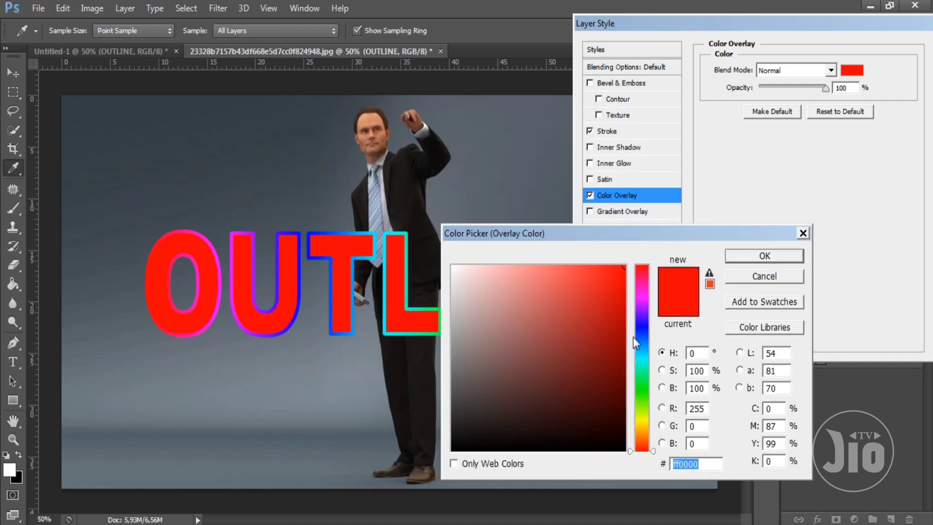
left_click_drag(642, 295, 642, 326)
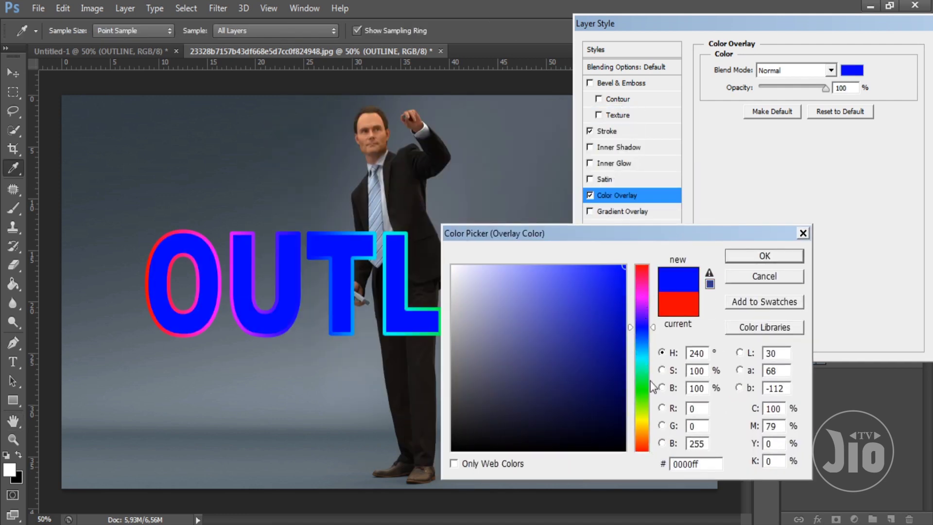
left_click(803, 234)
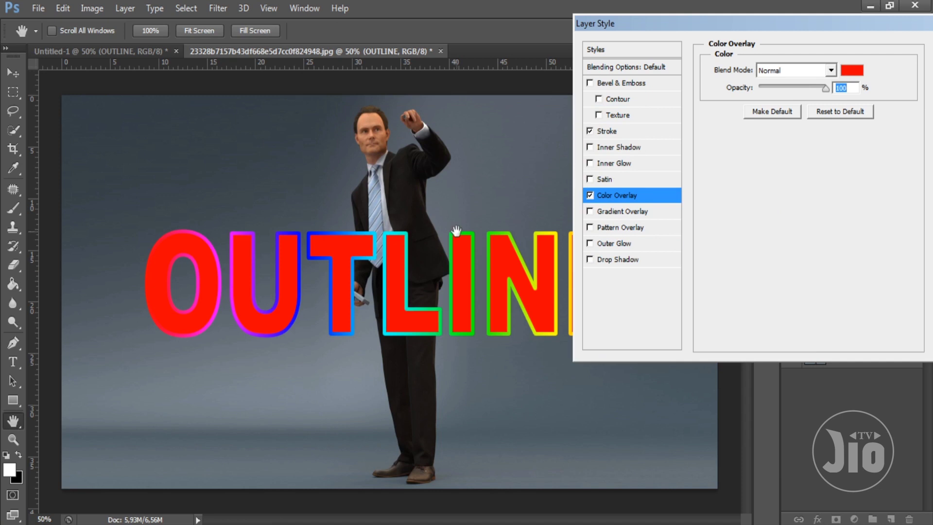
left_click(590, 196)
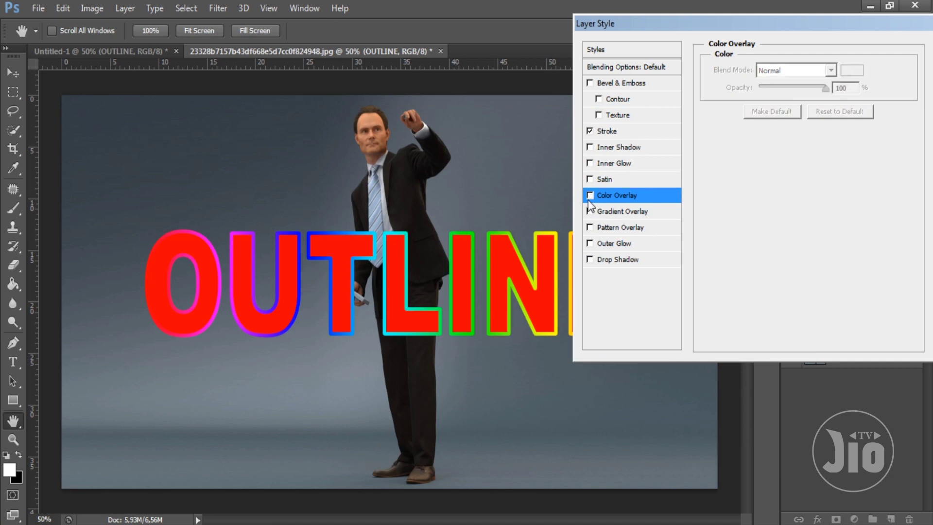
Set the OUTLINE text's Fill Opacity to 0% in the blending options and apply the layer style
left_click(628, 69)
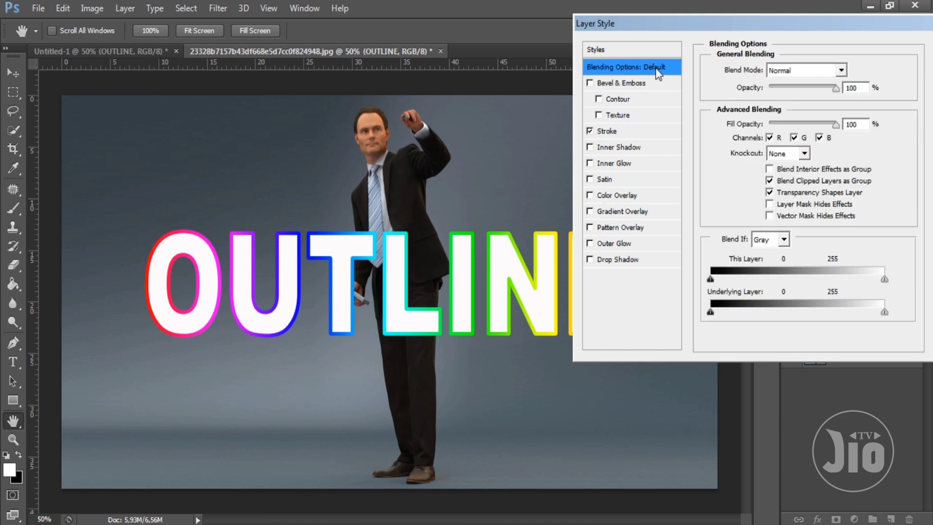
mouse_move(835, 125)
left_mouse_down()
mouse_move(751, 125)
mouse_move(832, 124)
mouse_move(762, 126)
left_mouse_up()
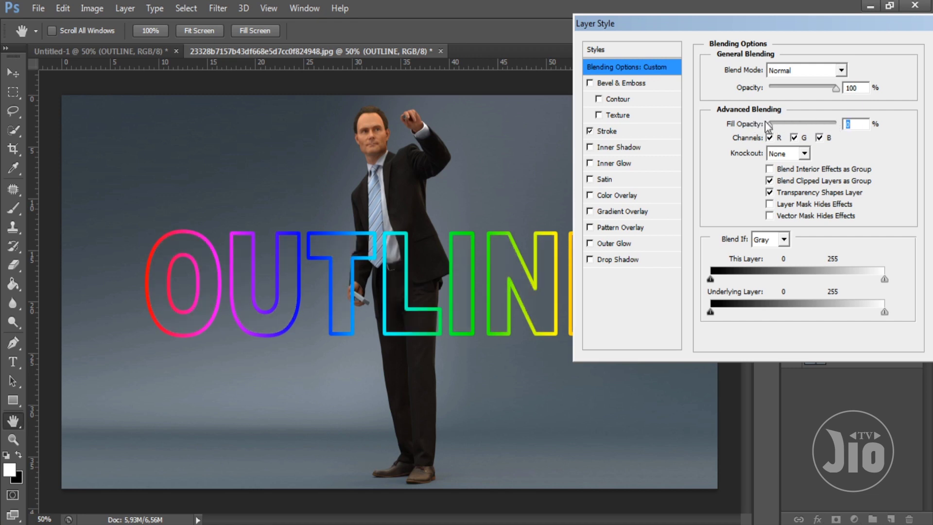
left_click_drag(869, 27, 756, 31)
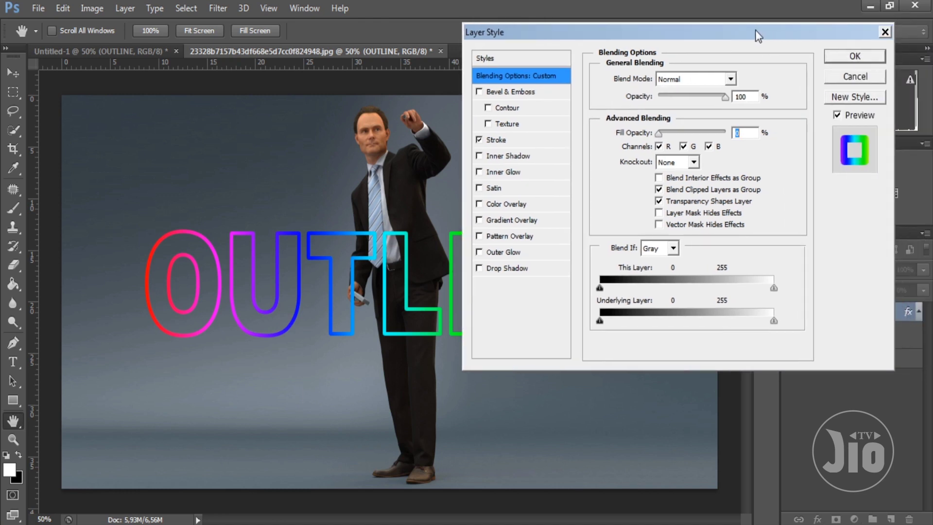
left_click(910, 57)
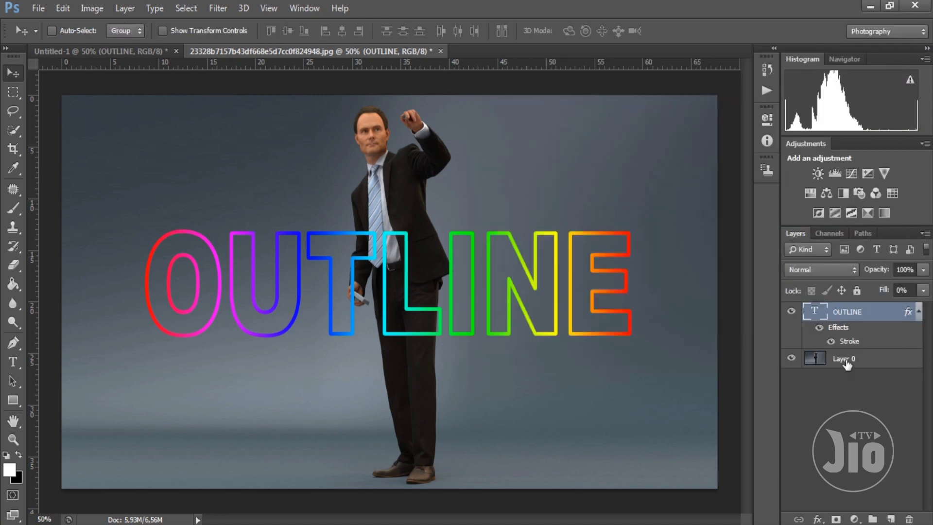
Quick-select the man's suit and legs on Layer 0 and add the hand holding the phone to the selection
left_click(845, 365)
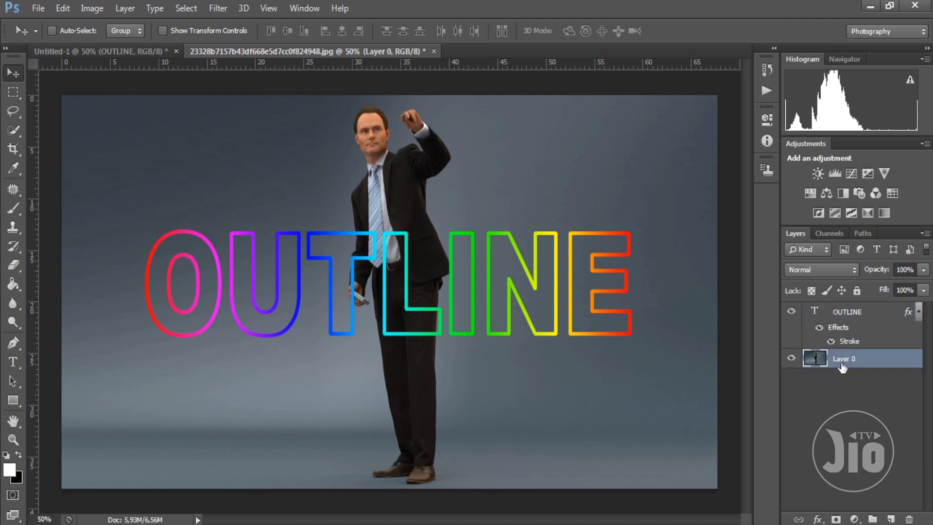
left_click(13, 130)
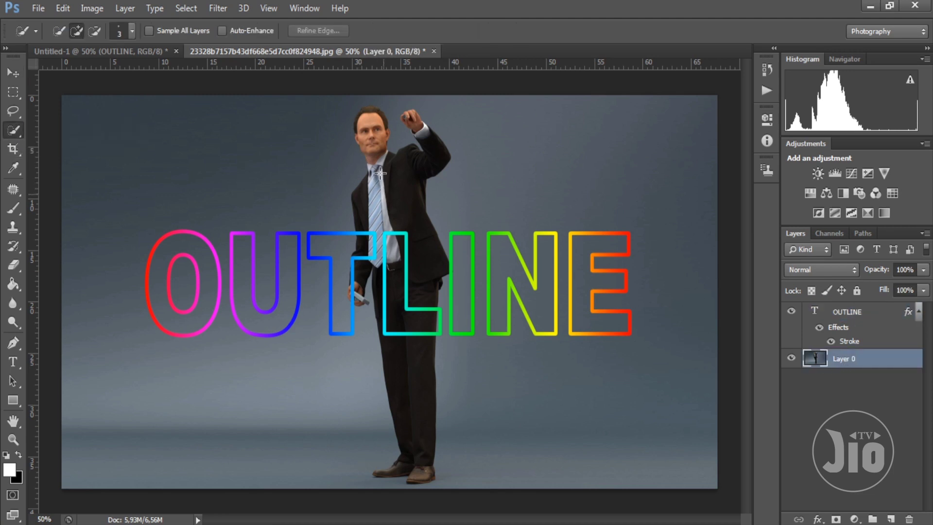
mouse_move(380, 173)
left_mouse_down()
mouse_move(364, 218)
mouse_move(391, 221)
mouse_move(399, 173)
mouse_move(415, 252)
mouse_move(409, 274)
mouse_move(391, 274)
left_mouse_up()
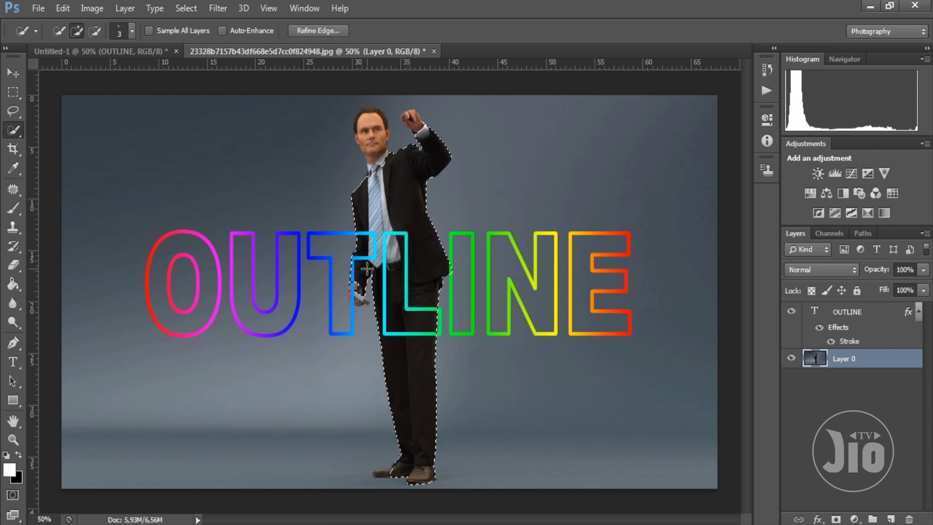
key("ctrl+plus")
key("ctrl+plus")
key("ctrl+plus")
key("ctrl+plus")
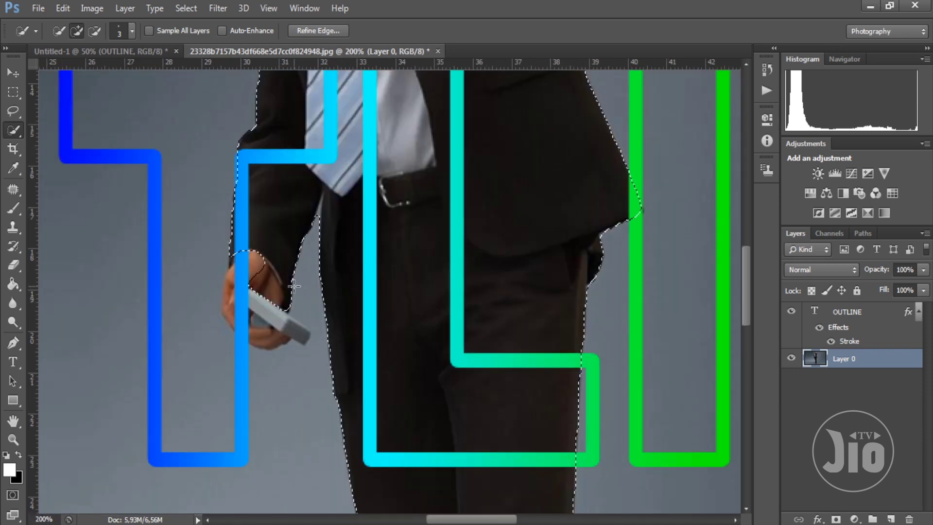
mouse_move(261, 257)
left_mouse_down()
mouse_move(246, 297)
mouse_move(239, 275)
mouse_move(238, 317)
mouse_move(261, 333)
mouse_move(292, 331)
mouse_move(278, 313)
mouse_move(290, 288)
left_mouse_up()
scroll(290, 288, "down", 3)
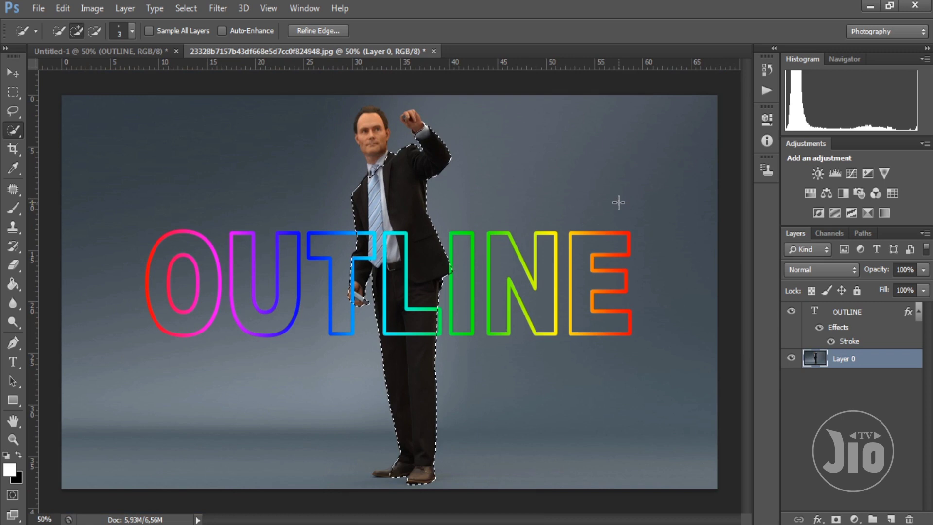
Copy the selected part of the man to a new layer and stack it above the OUTLINE text
key("ctrl+j")
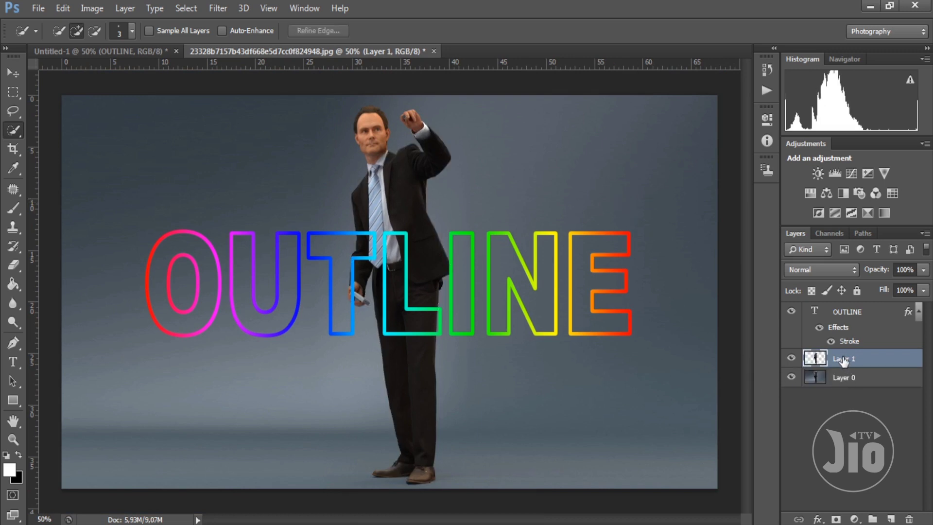
left_click_drag(854, 362, 855, 307)
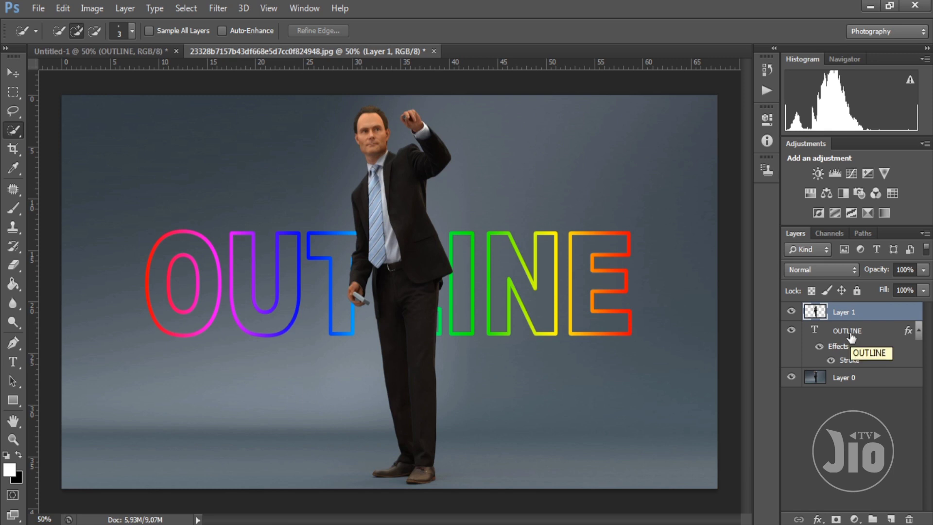
Restack the OUTLINE text above the man's cutout and place a duplicate of the text directly beneath the cutout
left_click_drag(851, 336, 850, 306)
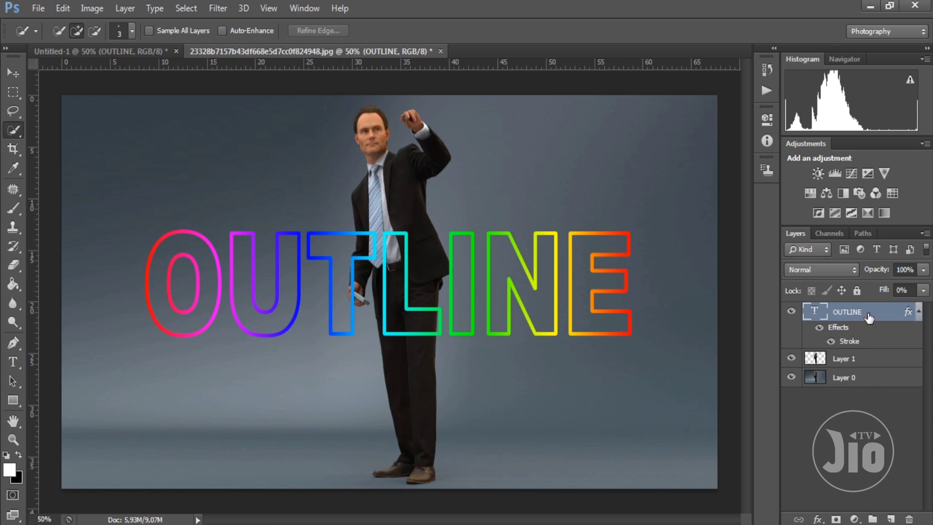
key("ctrl+j")
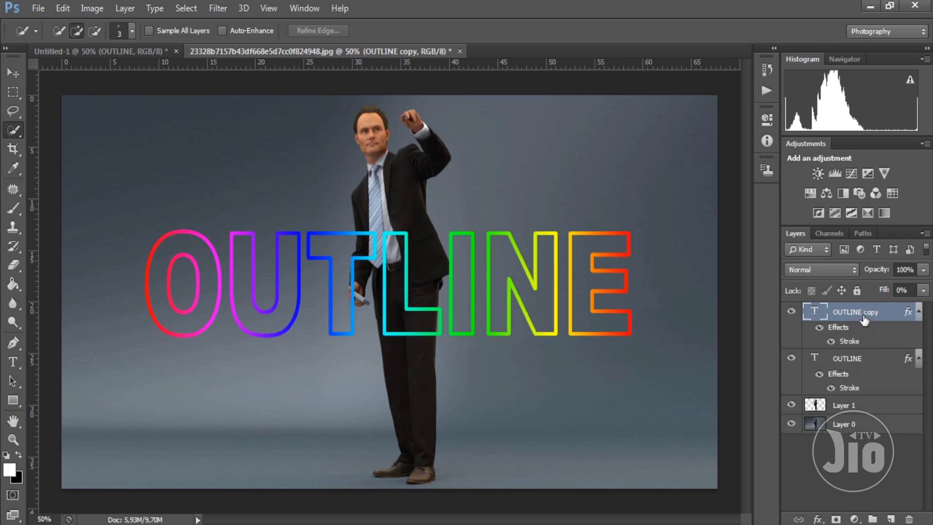
left_click_drag(864, 321, 858, 413)
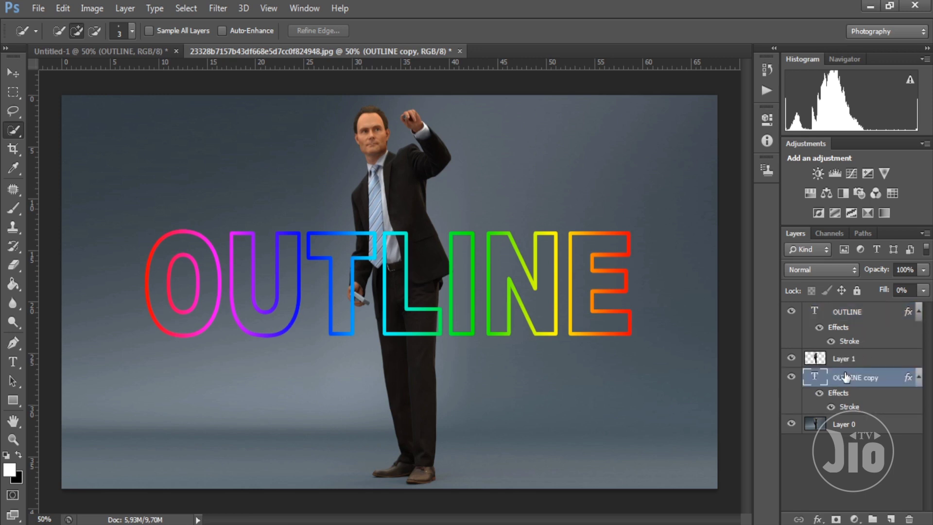
Give the OUTLINE copy a light grey Color Overlay, sampling near-white and blue first, and apply the layer style
double_click(891, 380)
left_click(528, 206)
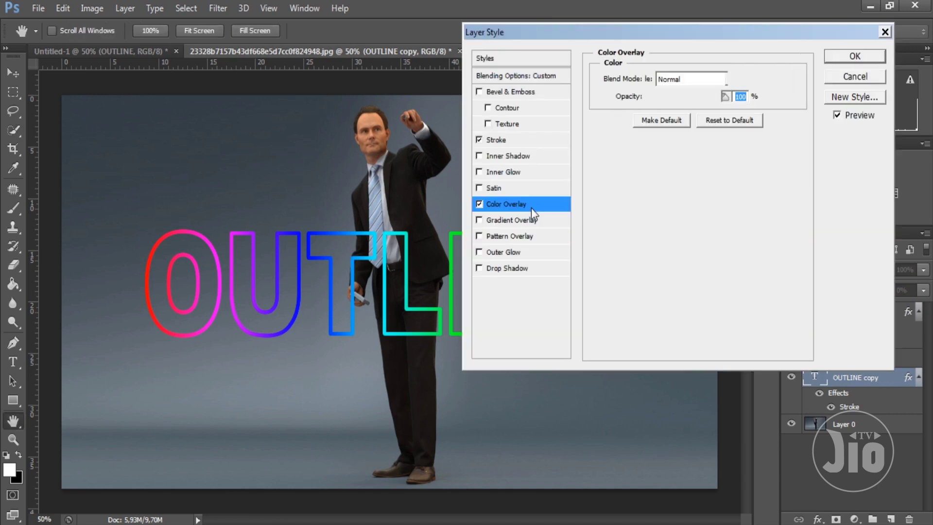
left_click(732, 81)
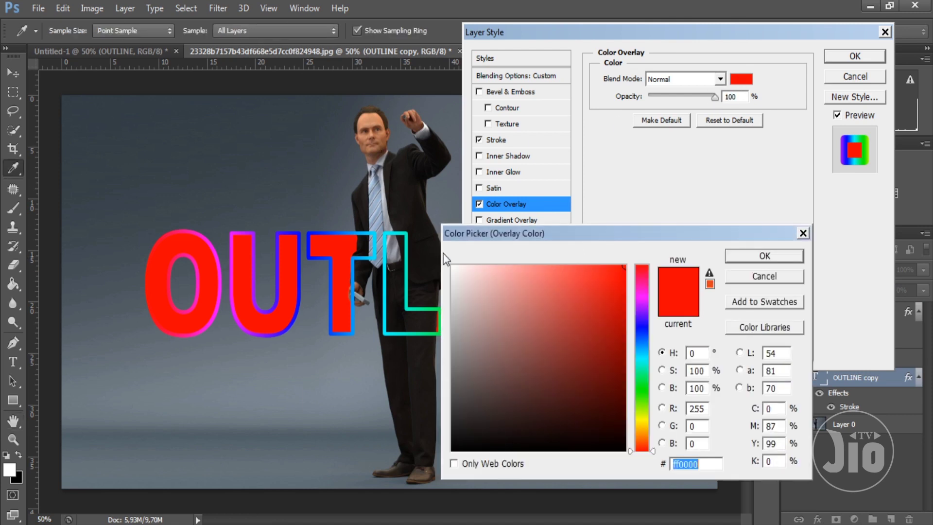
left_click(452, 267)
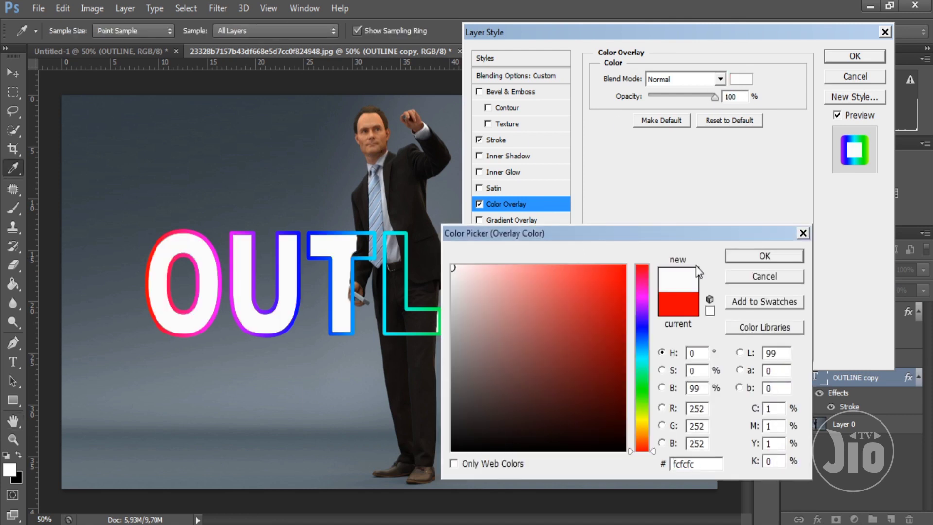
left_click(643, 340)
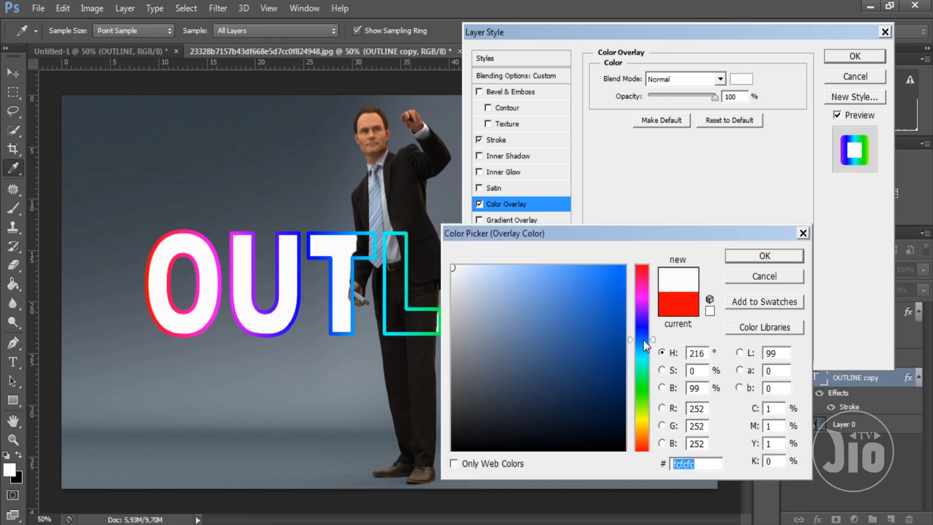
left_click(622, 277)
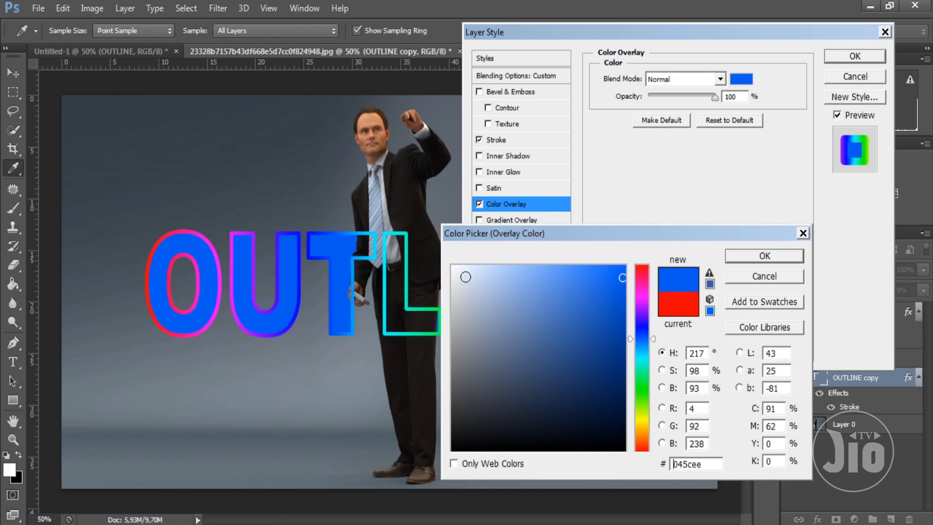
left_click(454, 268)
left_click_drag(454, 268, 450, 289)
left_click(739, 257)
left_click(844, 57)
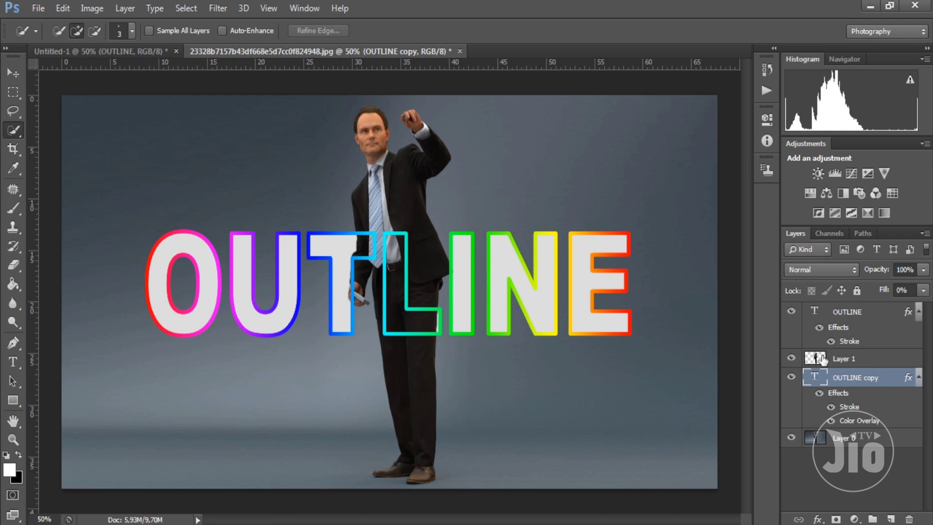
Hide both OUTLINE text layers, toggle Layer 0 off and on to inspect the cutout, and hide Layer 1
left_click(791, 377)
left_click(792, 311)
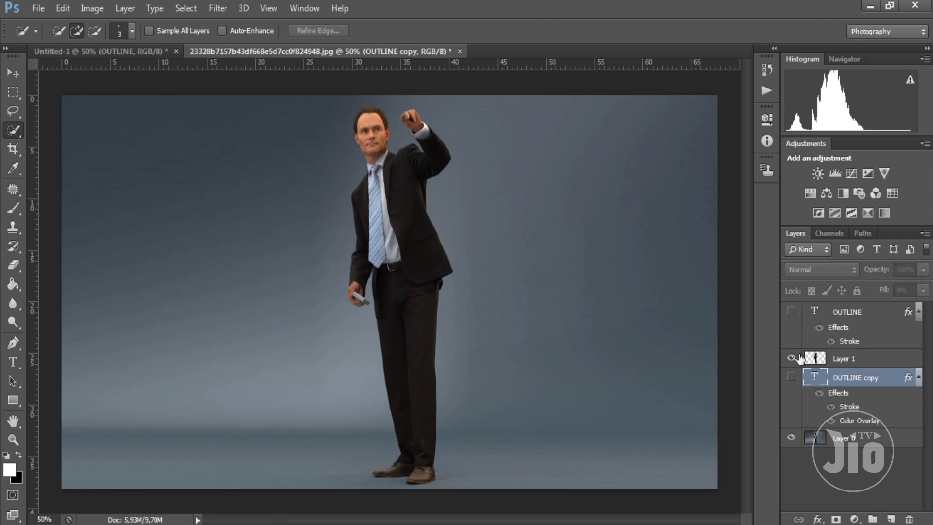
left_click(790, 437)
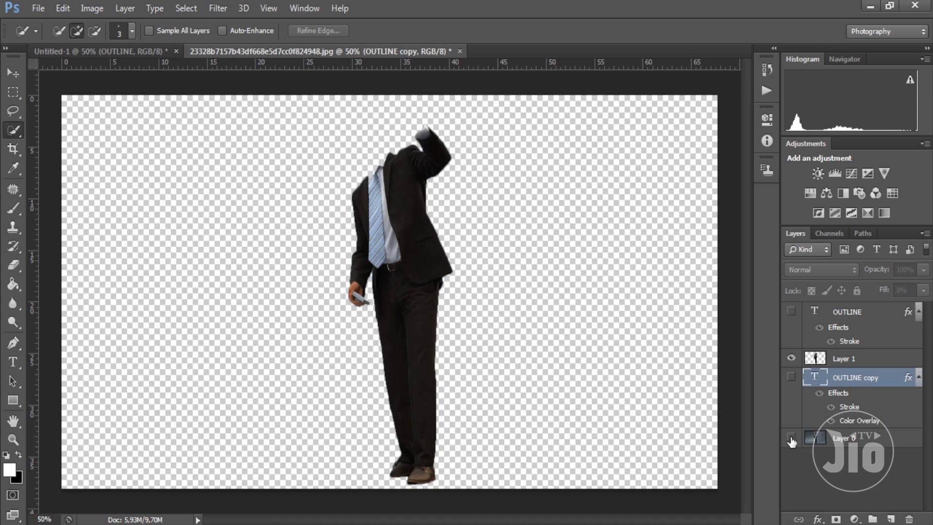
left_click(791, 437)
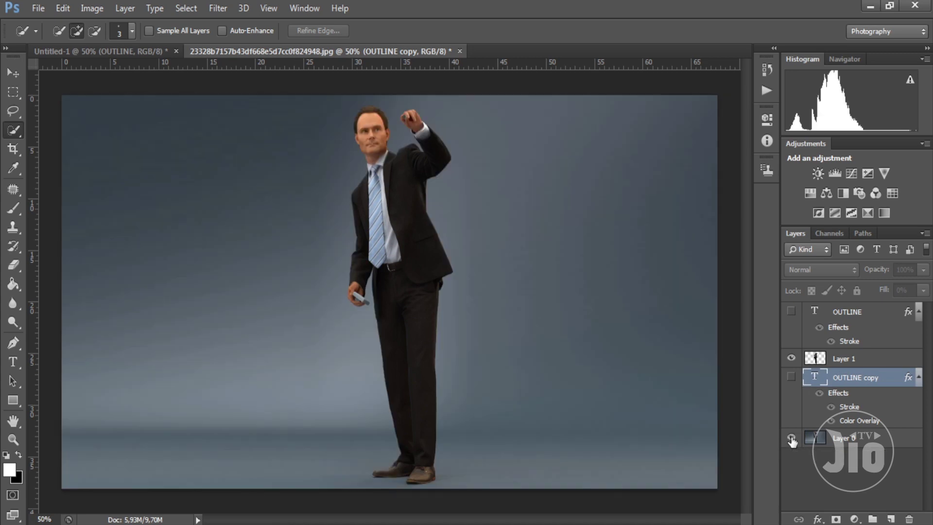
left_click(791, 358)
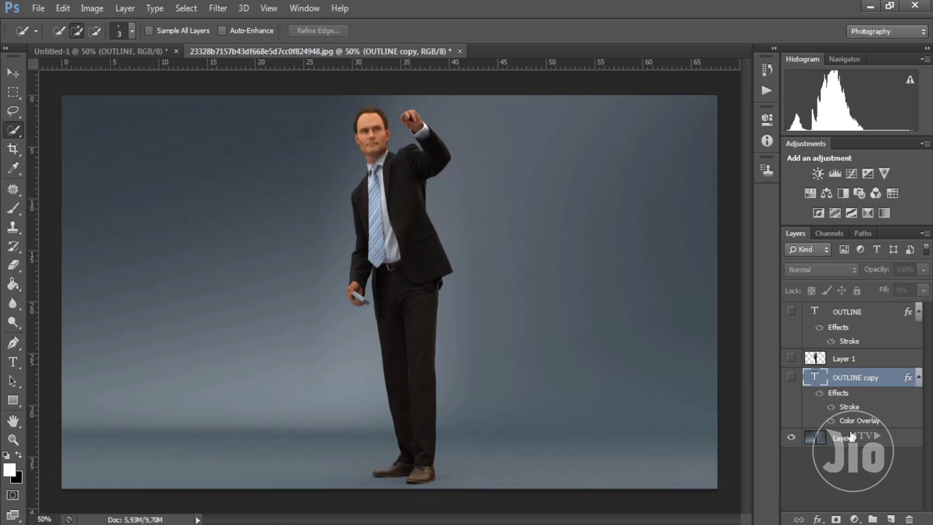
Quick-select the whole man on Layer 0, copy him to a new layer, and toggle Layer 0 to inspect the cutout
left_click(851, 437)
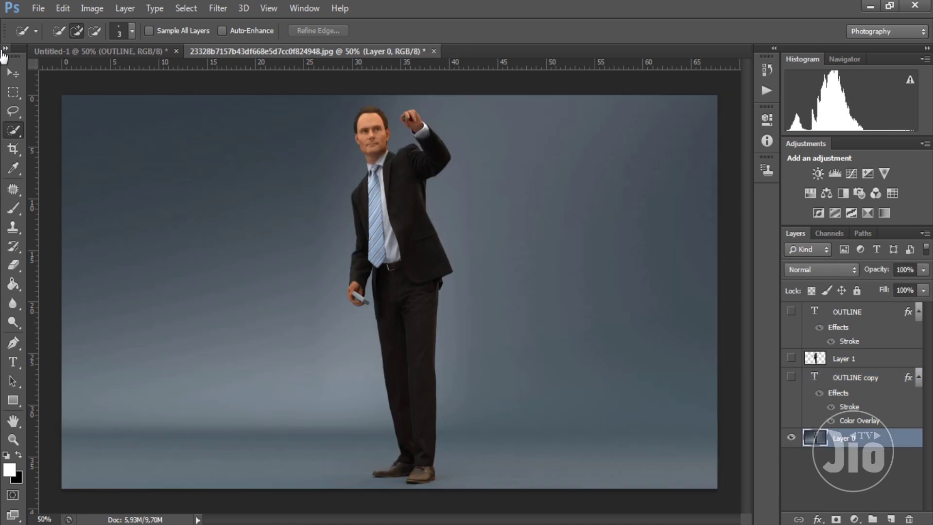
left_click(371, 117)
mouse_move(379, 156)
left_mouse_down()
mouse_move(428, 156)
mouse_move(410, 118)
mouse_move(436, 151)
mouse_move(359, 189)
mouse_move(364, 266)
mouse_move(352, 296)
mouse_move(363, 304)
mouse_move(353, 288)
mouse_move(371, 258)
mouse_move(402, 250)
mouse_move(407, 211)
mouse_move(408, 443)
mouse_move(393, 473)
mouse_move(381, 473)
mouse_move(407, 456)
left_mouse_up()
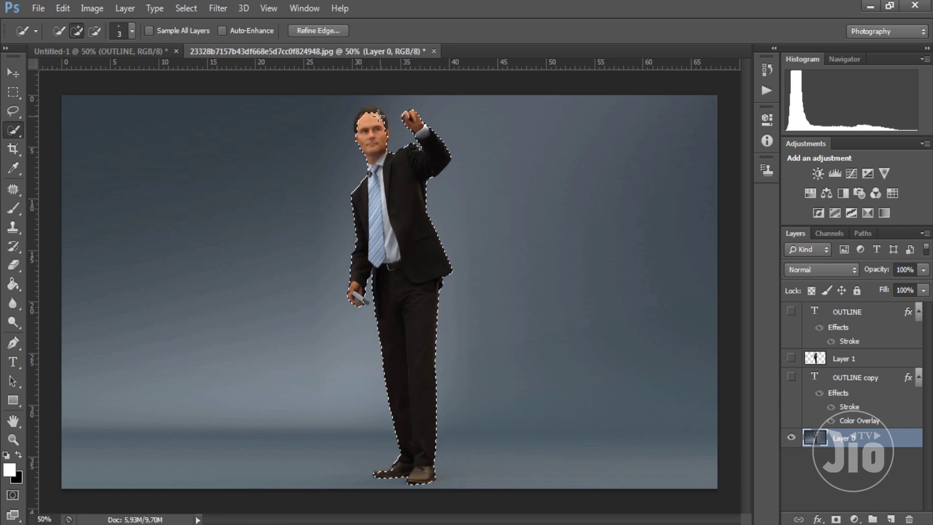
left_click_drag(370, 114, 357, 125)
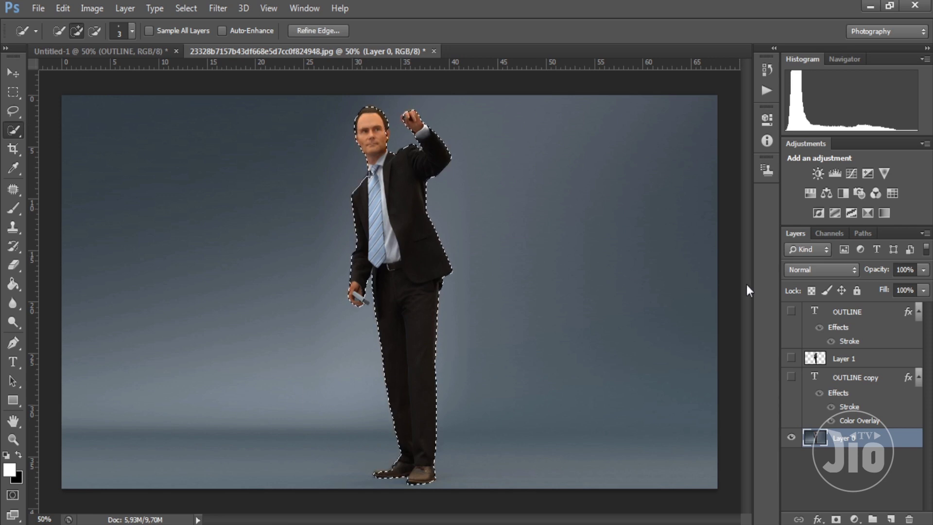
key("ctrl+j")
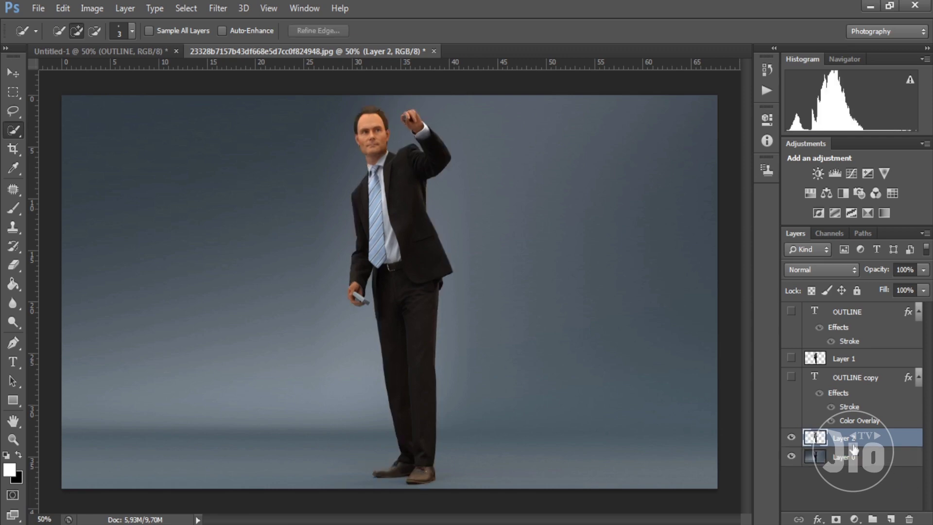
left_click(791, 456)
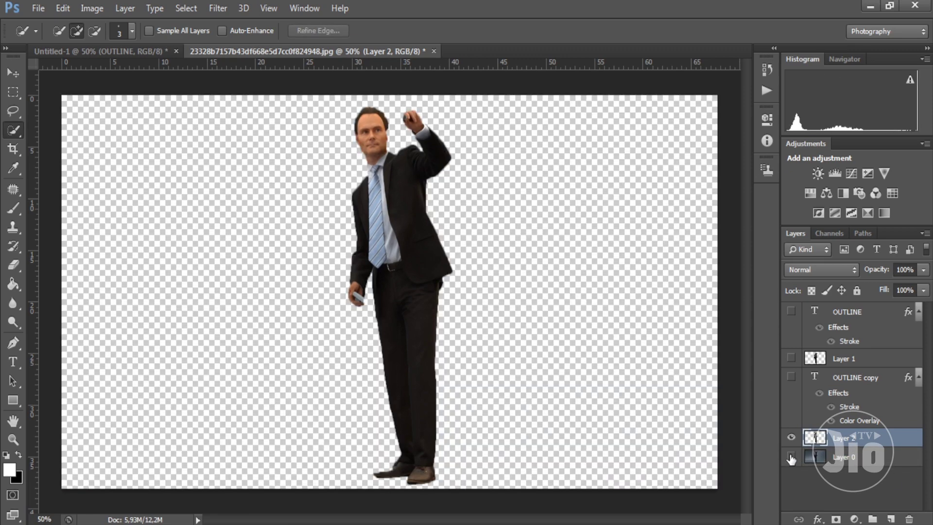
left_click(792, 456)
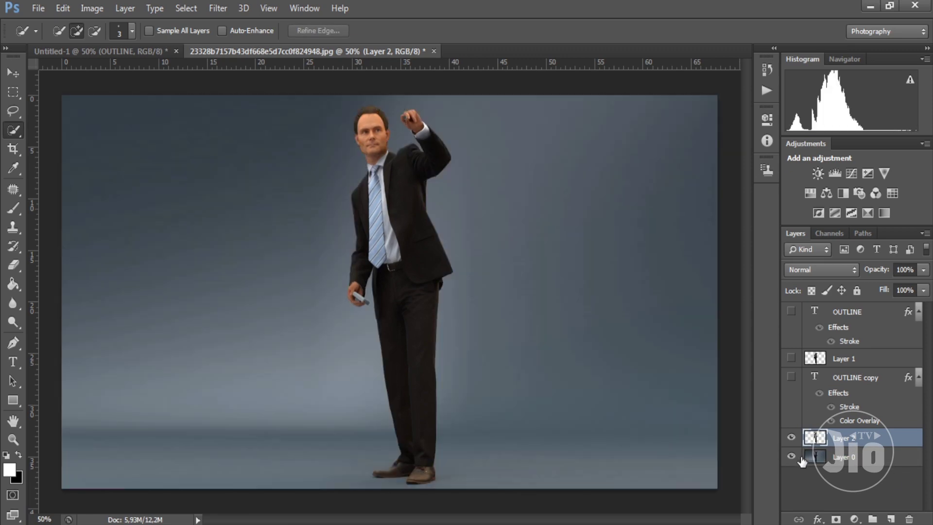
Add a near-white outside stroke of 8 px to the man's new cutout layer
double_click(893, 446)
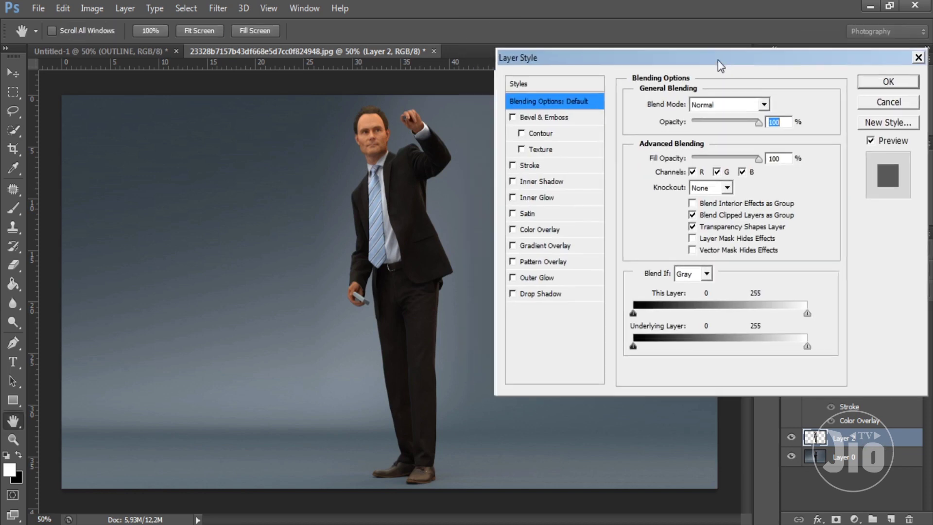
left_click_drag(718, 59, 710, 87)
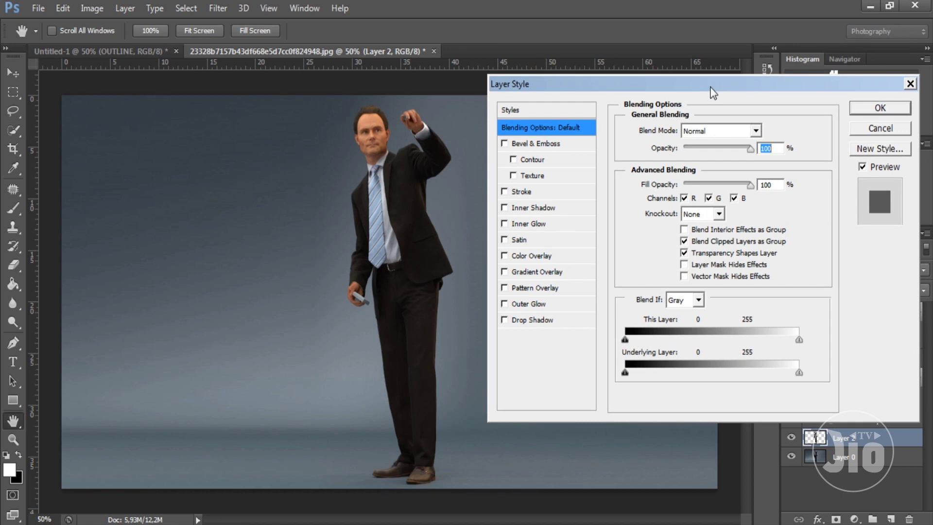
left_click(534, 194)
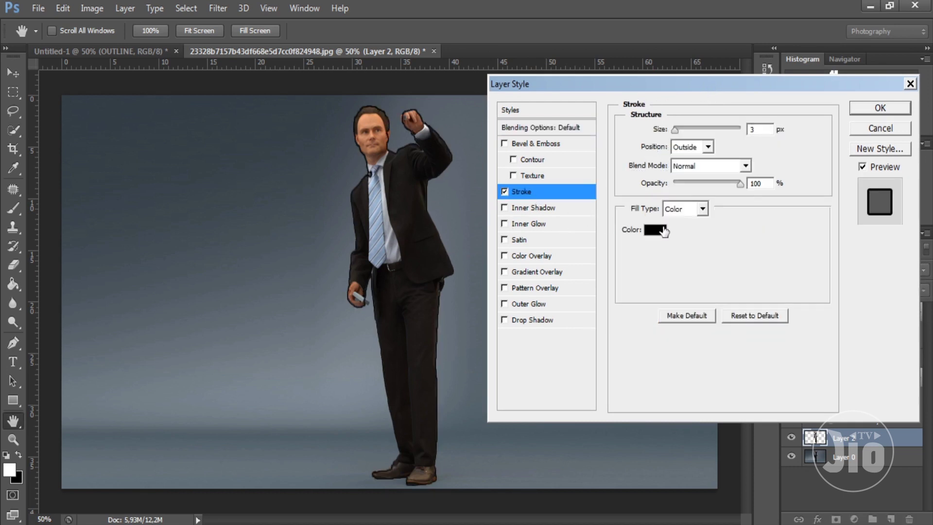
left_click(662, 233)
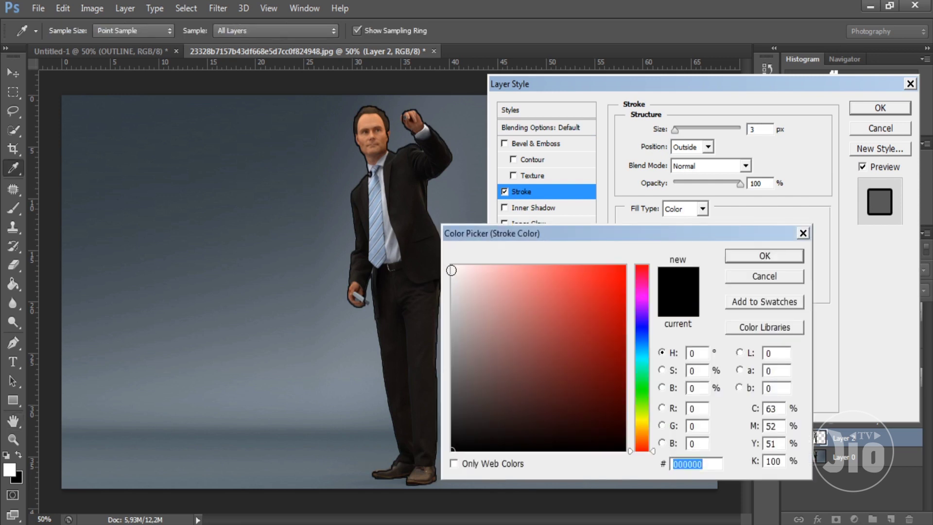
left_click(452, 270)
left_click(764, 256)
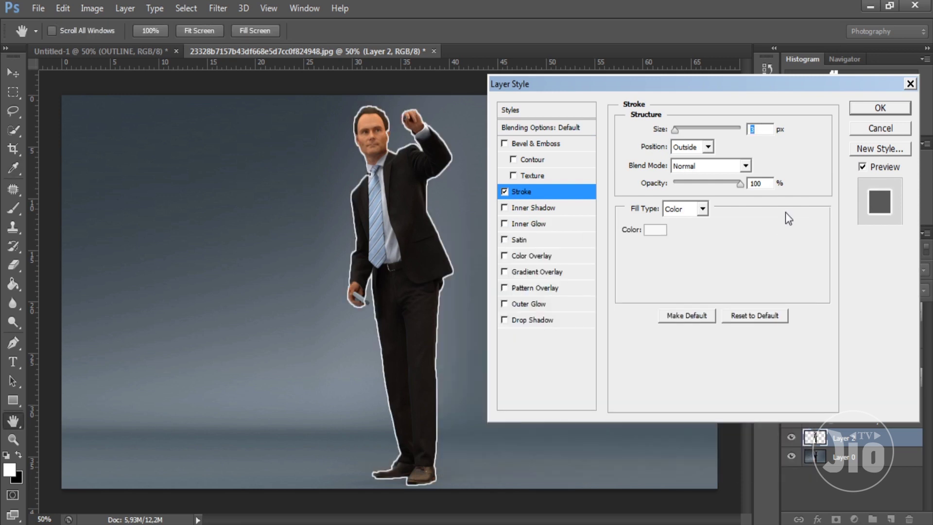
type("8")
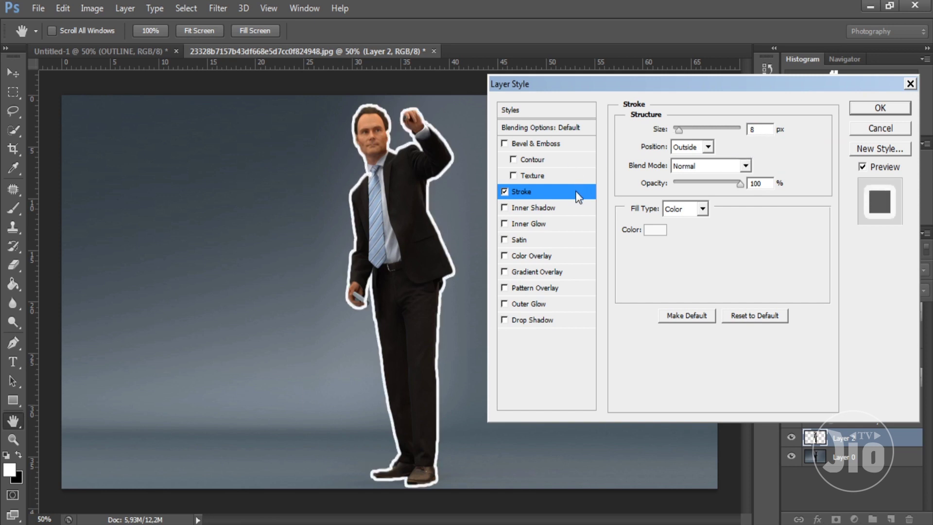
Change the cutout's stroke fill to the Spectrum gradient and apply the layer style
left_click(701, 208)
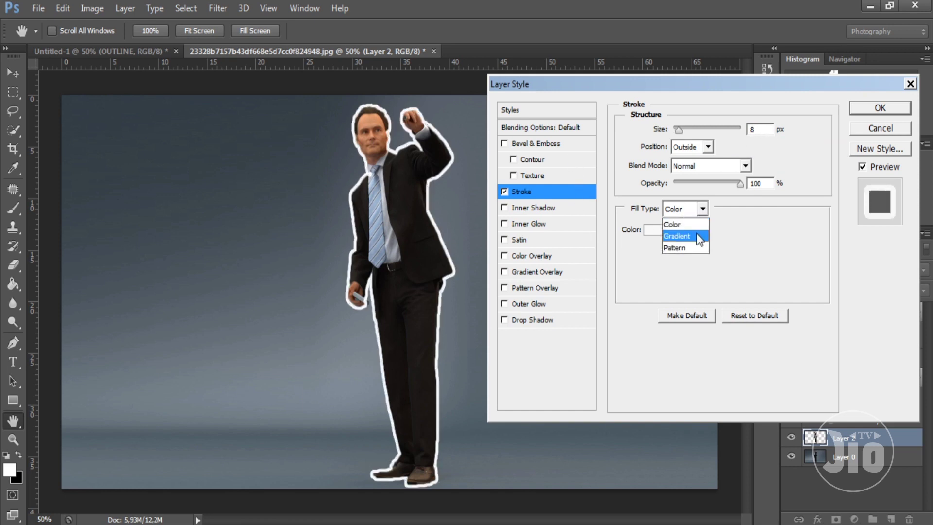
left_click(695, 229)
left_click(690, 232)
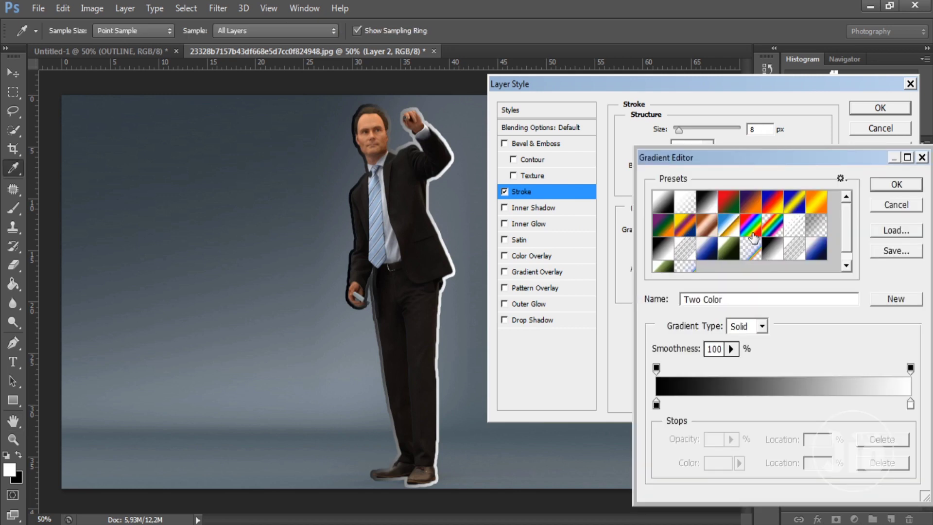
left_click(751, 234)
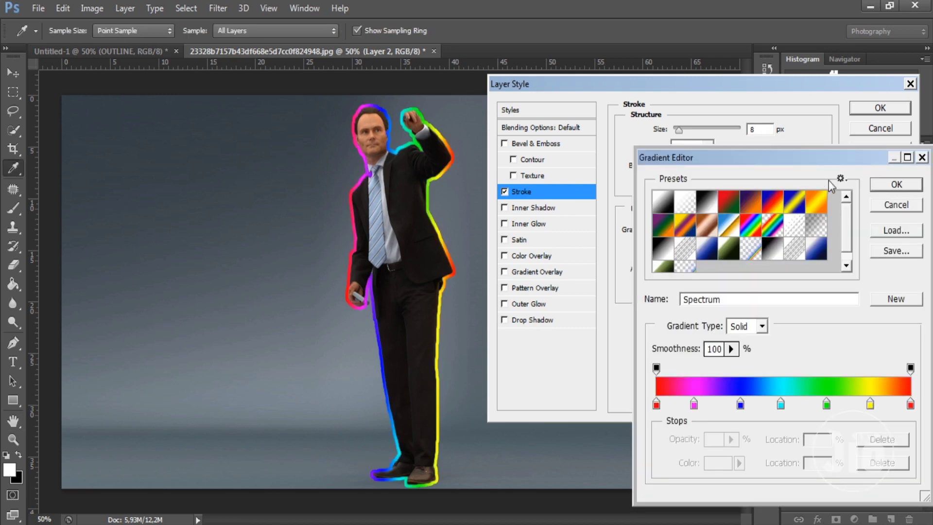
left_click(885, 186)
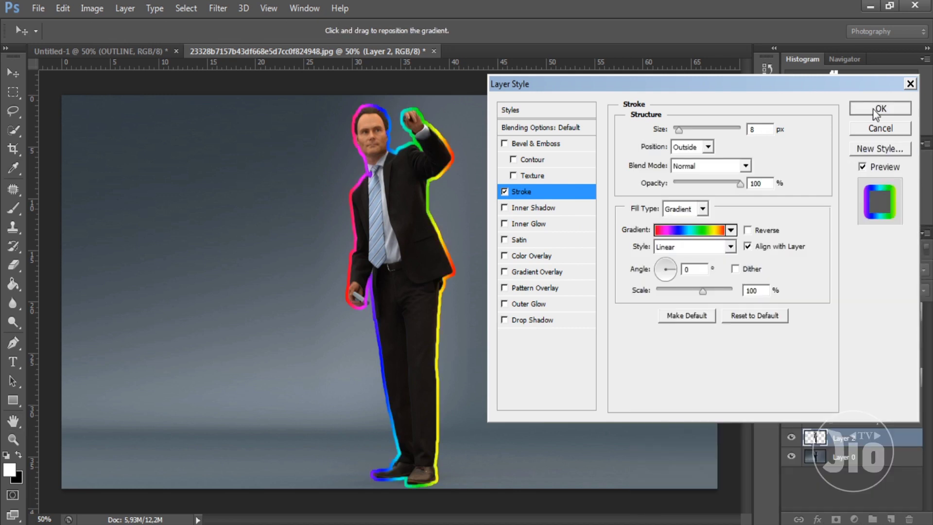
left_click(872, 109)
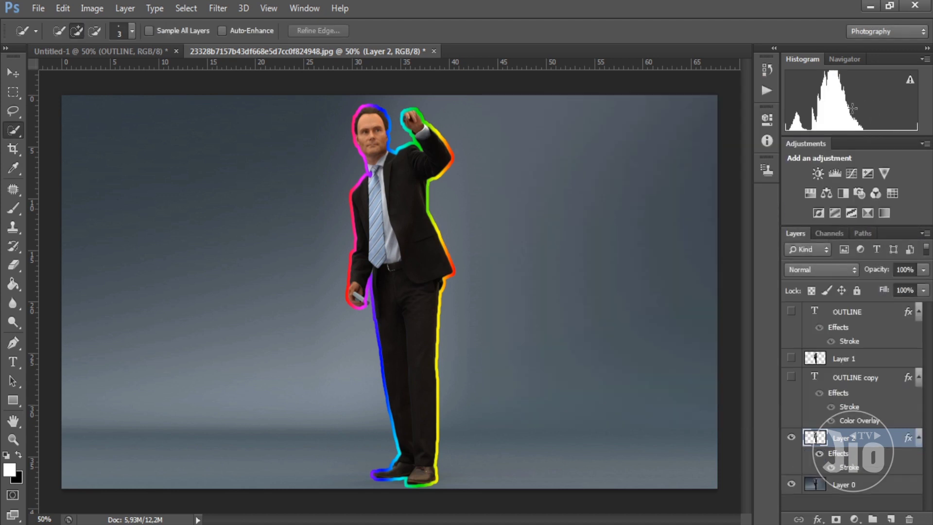
Show both OUTLINE text layers and Layer 1 again, toggling the OUTLINE copy to compare the result
left_click(791, 310)
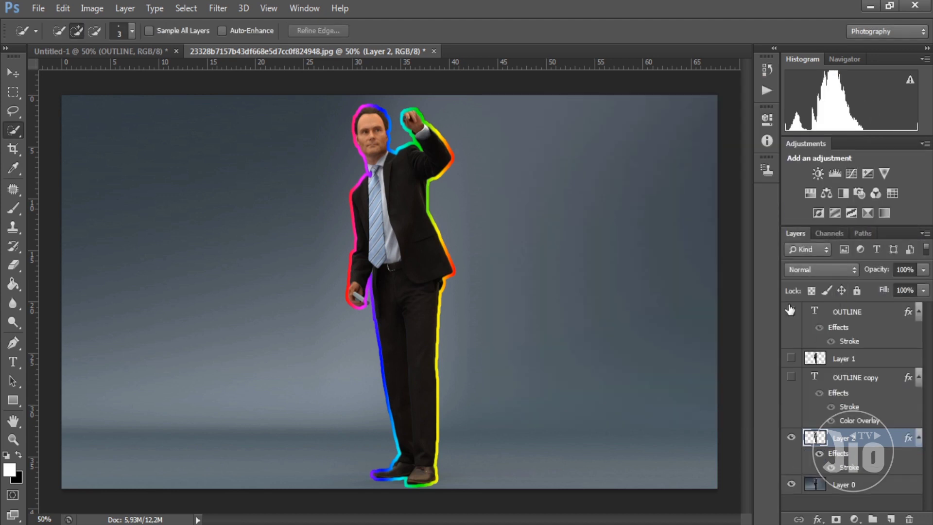
left_click(790, 377)
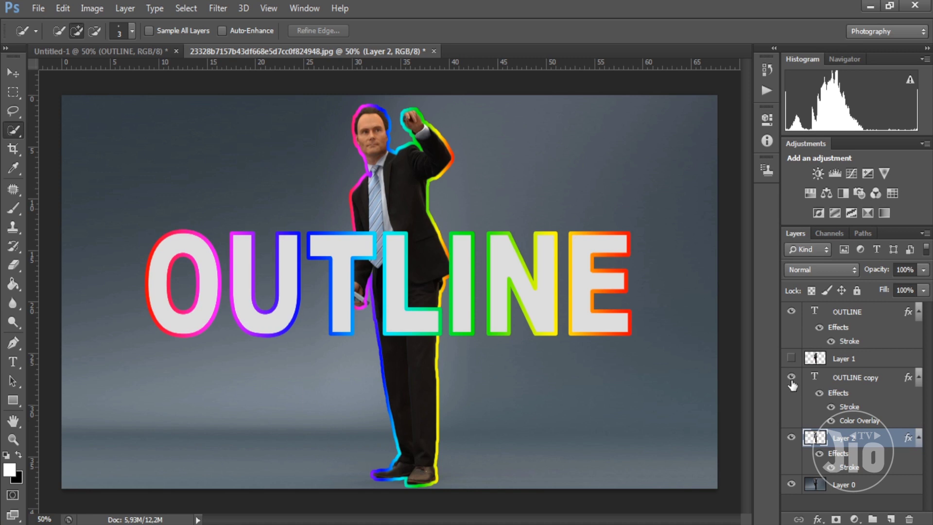
left_click(790, 378)
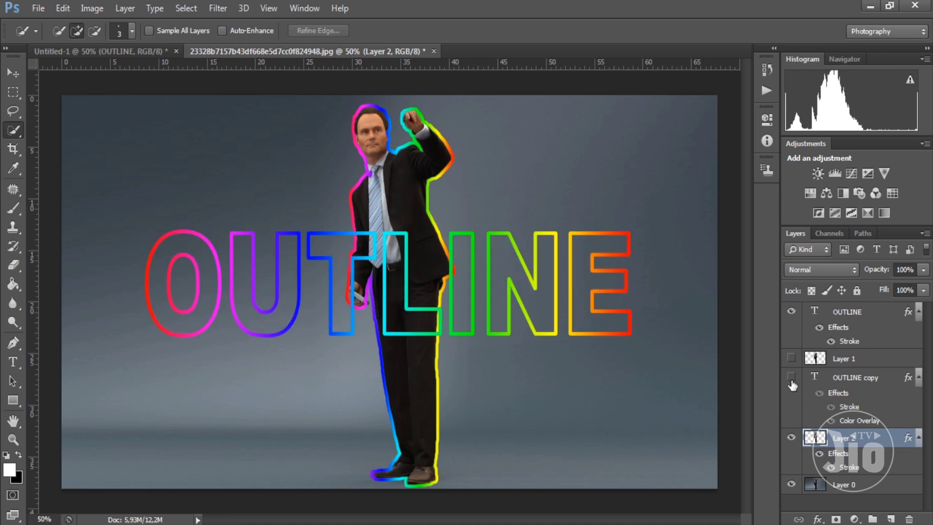
left_click(791, 358)
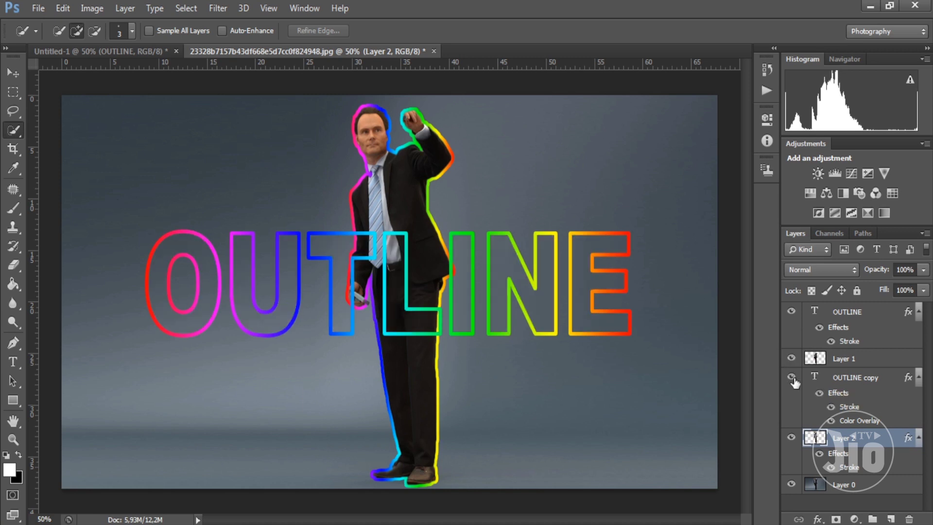
left_click(791, 378)
Open the image Download-Jungle-Background-Free.jpg
left_click(38, 8)
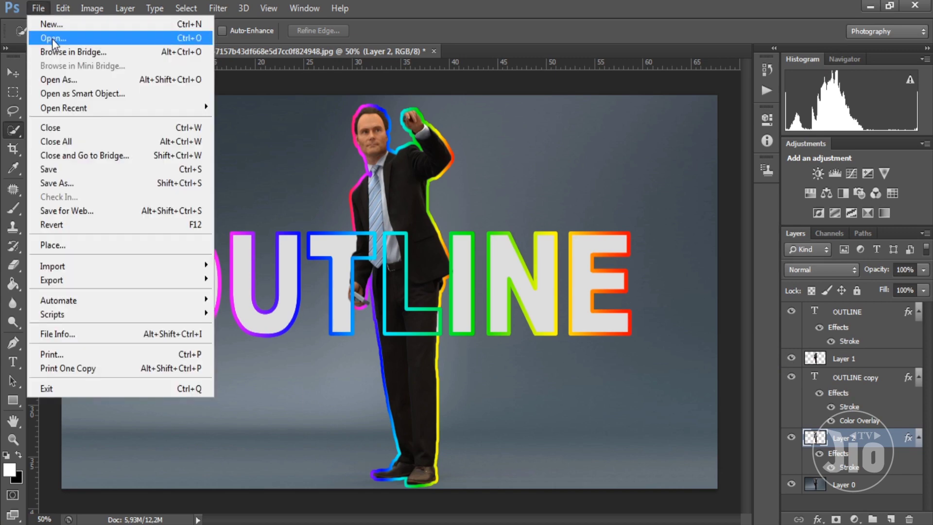
left_click(53, 39)
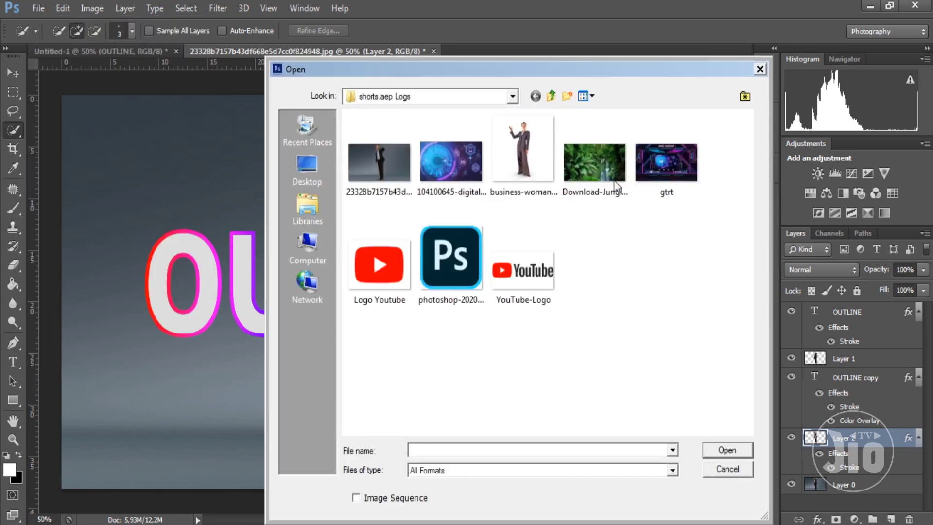
double_click(597, 157)
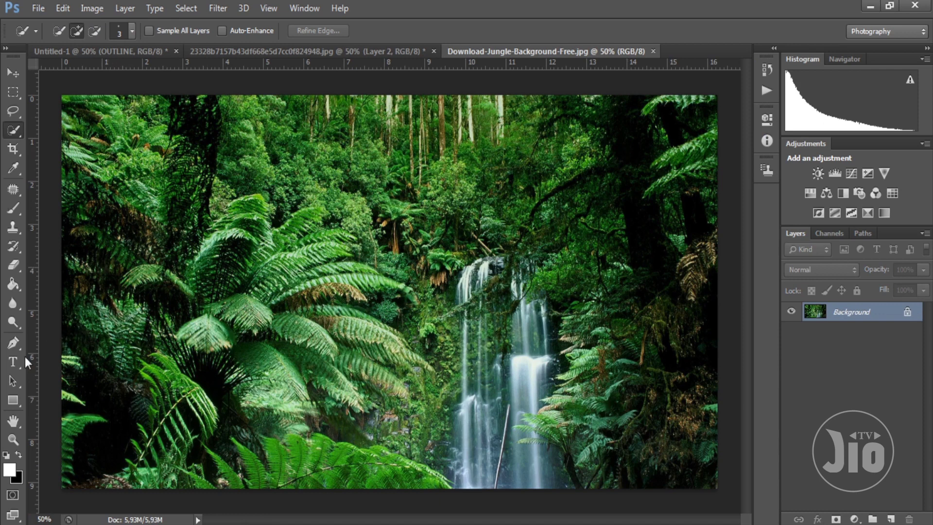
Add the white text JUNGLE to the jungle image and position it near the middle, across the fern and waterfall
left_click(14, 362)
left_click(444, 264)
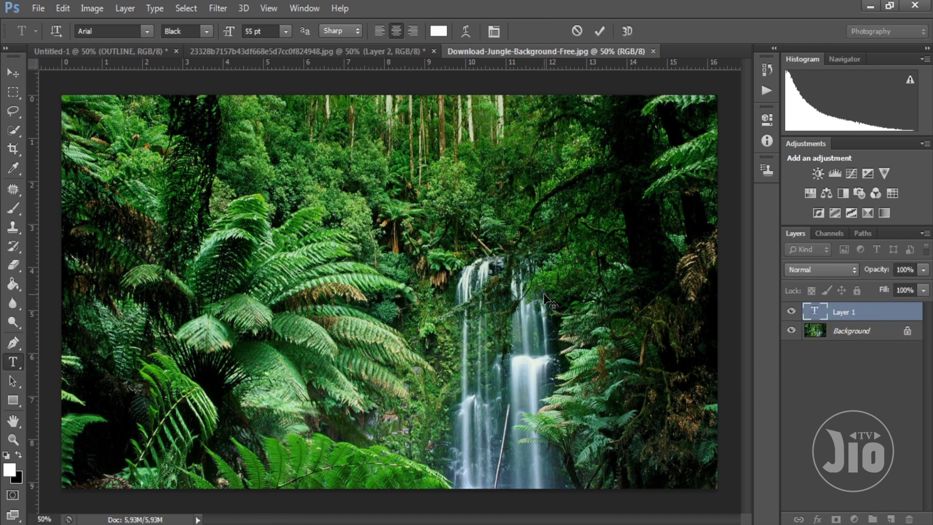
type("JU")
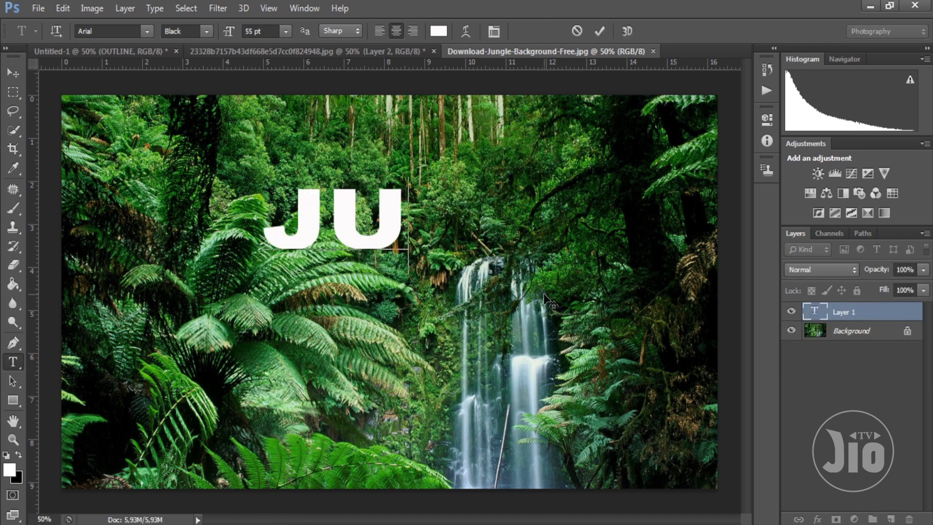
type("NGLE")
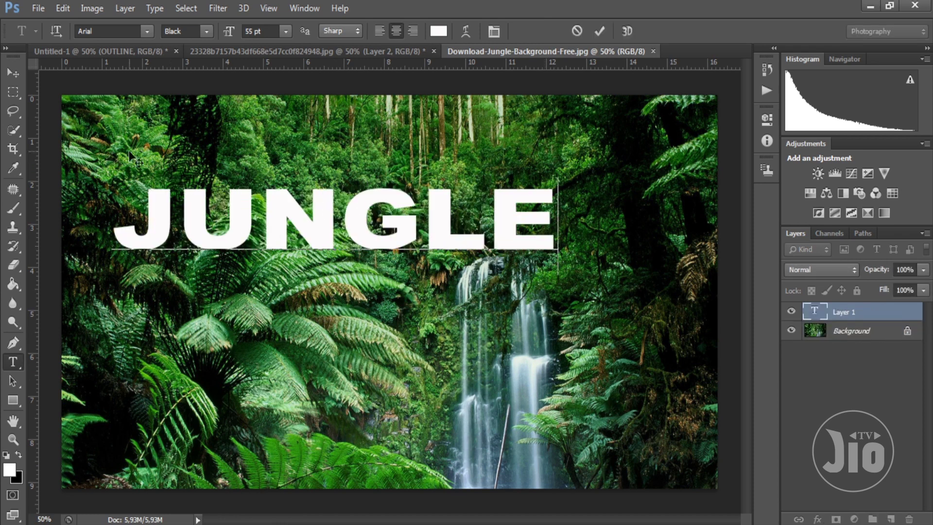
left_click(7, 73)
left_click_drag(516, 239, 568, 316)
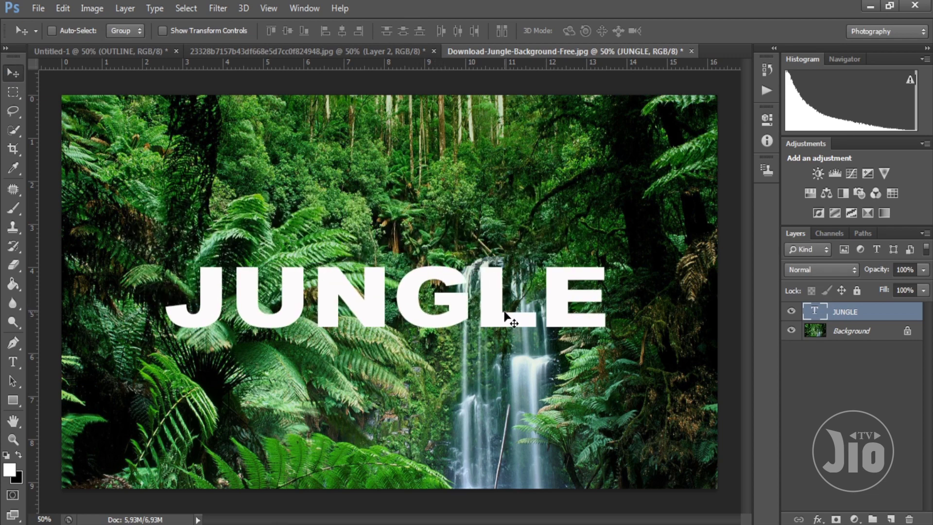
mouse_move(526, 321)
left_mouse_down()
mouse_move(504, 300)
mouse_move(519, 320)
left_mouse_up()
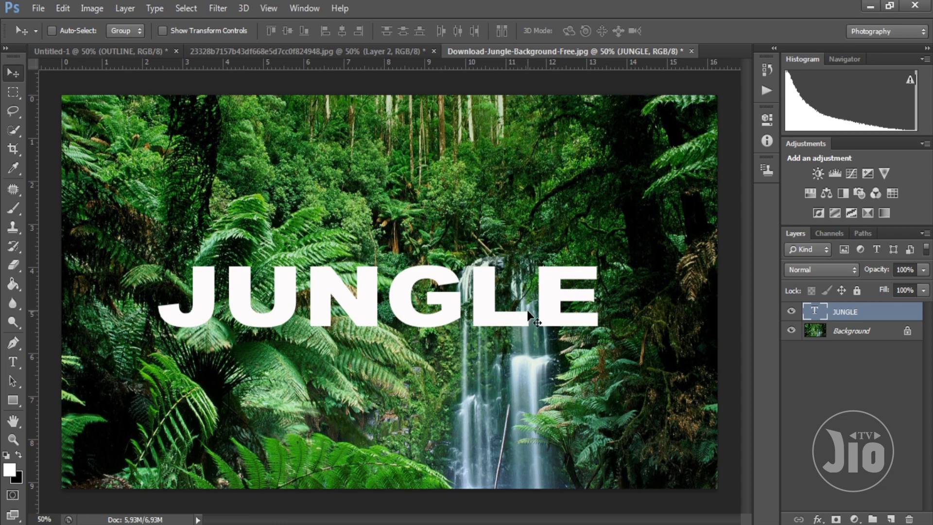
mouse_move(530, 313)
left_mouse_down()
mouse_move(513, 279)
mouse_move(540, 314)
left_mouse_up()
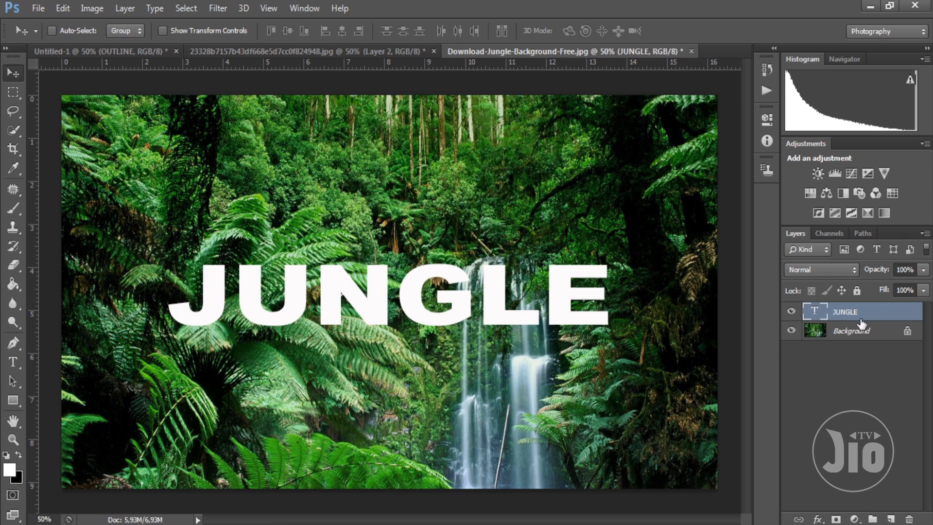
Set the fill opacity of the JUNGLE text layer to 0% in its layer style
double_click(892, 320)
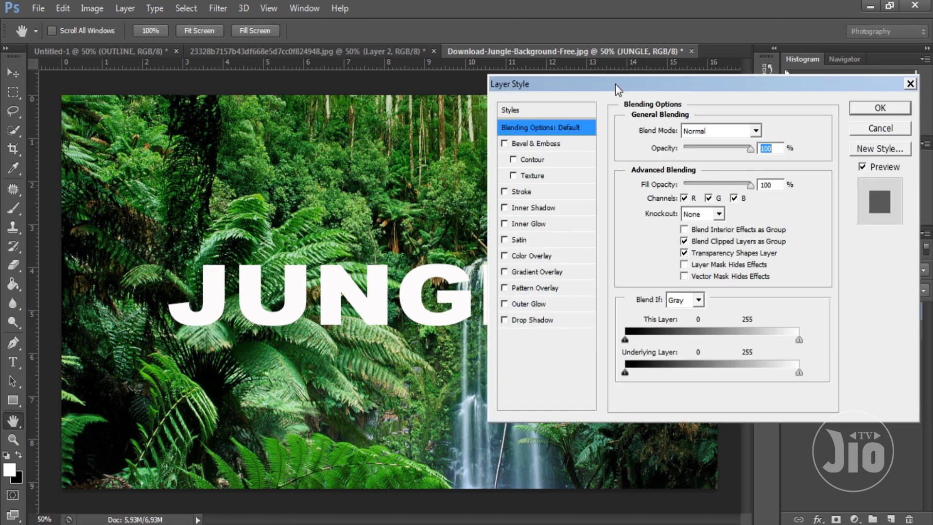
left_click_drag(615, 83, 660, 39)
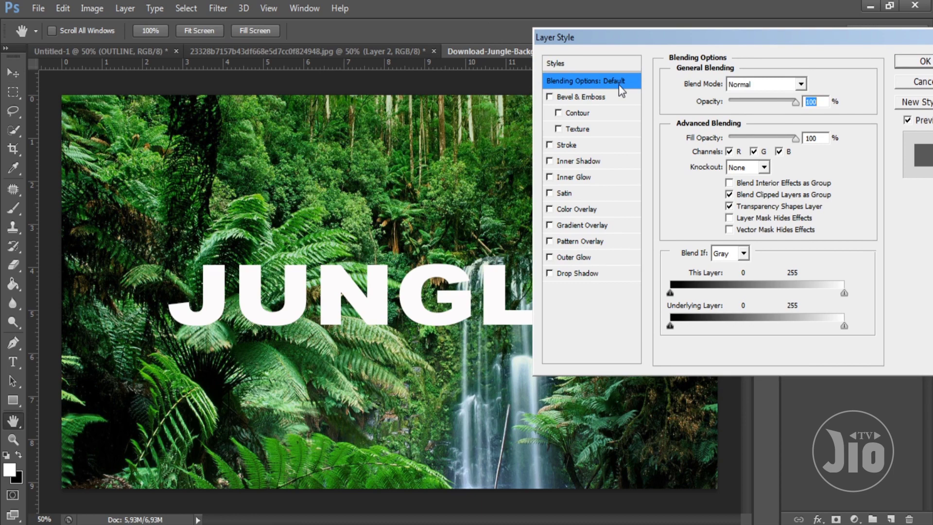
left_click_drag(795, 139, 720, 128)
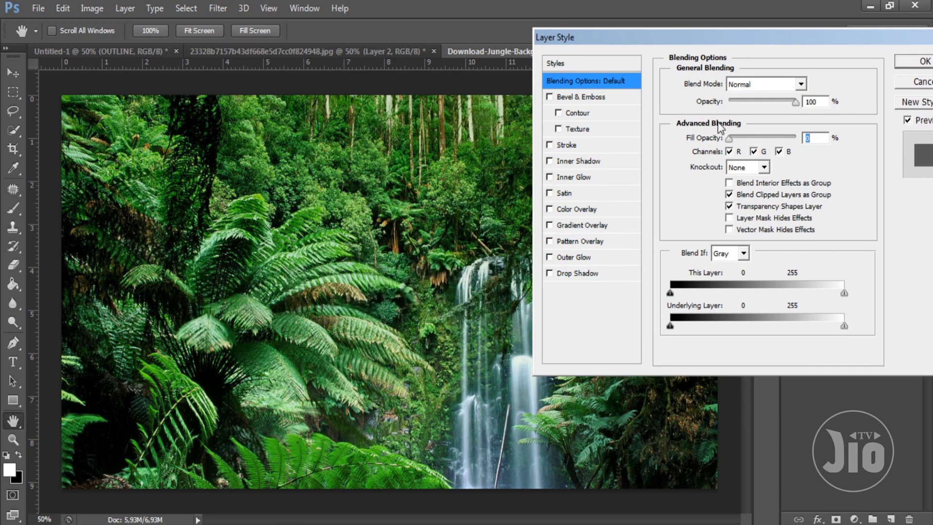
Add a stroke to the JUNGLE text layer in the near-white color #fcf8f8
left_click(570, 146)
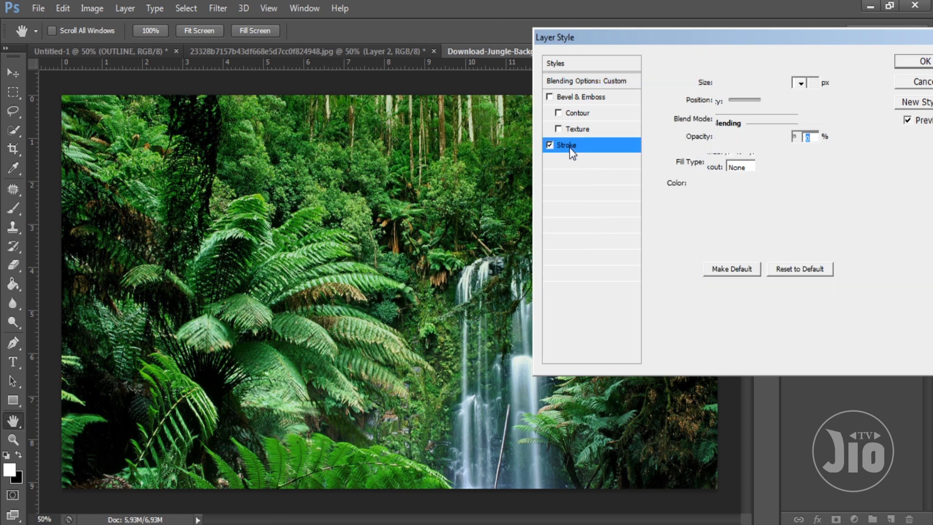
left_click(697, 187)
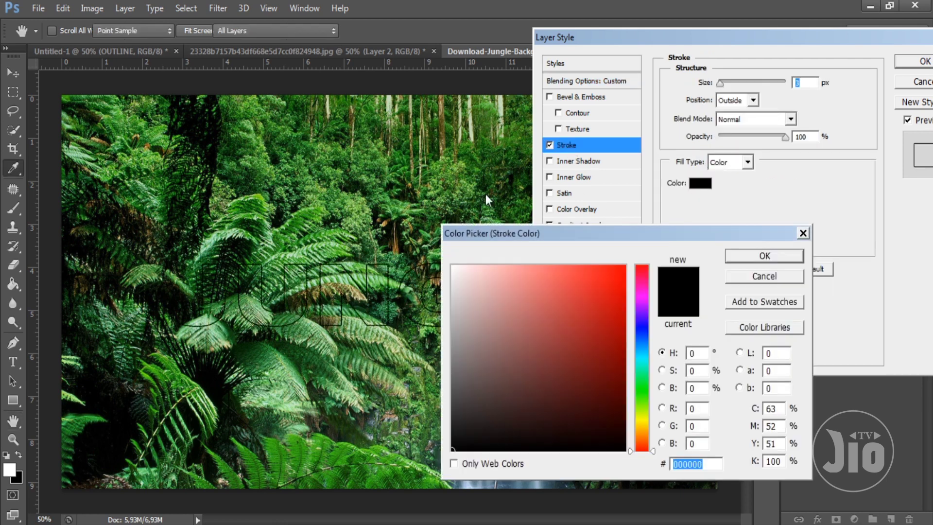
left_click(454, 267)
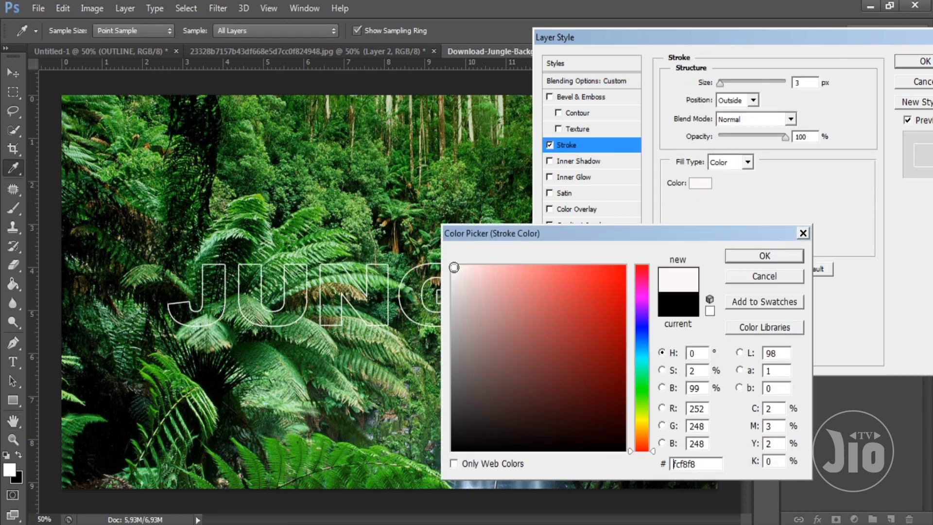
left_click(782, 256)
Apply the JUNGLE stroke at a size of 8 px and shift the text slightly on the canvas
type("10")
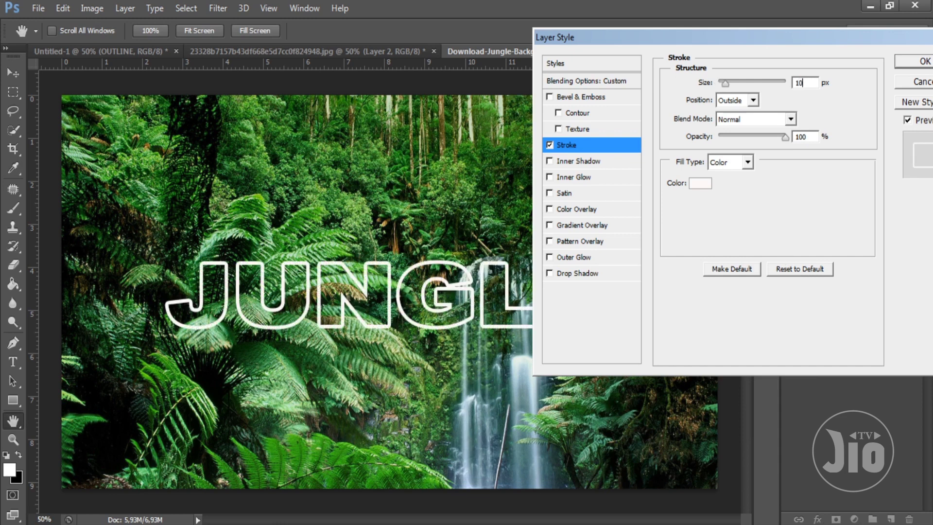
key("BackSpace")
key("BackSpace")
type("8")
left_click(917, 61)
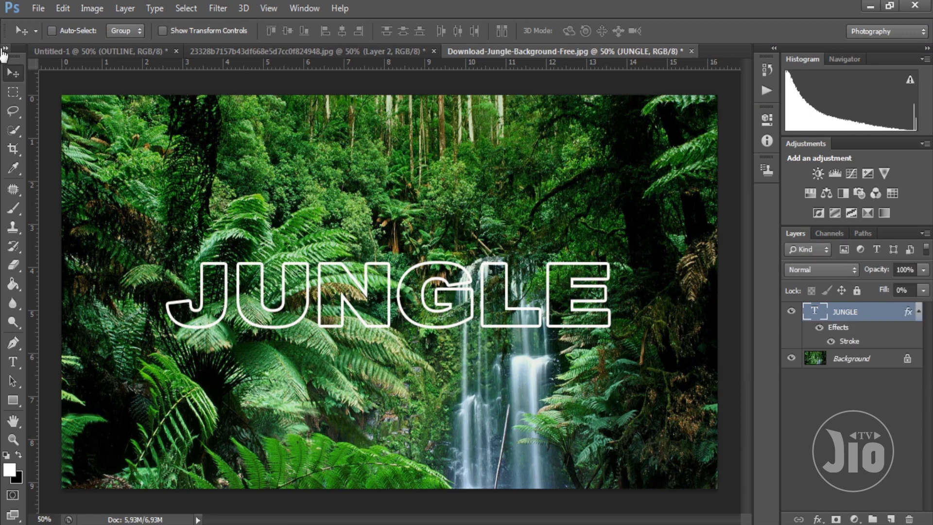
mouse_move(407, 337)
left_mouse_down()
mouse_move(316, 202)
mouse_move(426, 374)
mouse_move(386, 422)
mouse_move(407, 307)
mouse_move(407, 329)
left_mouse_up()
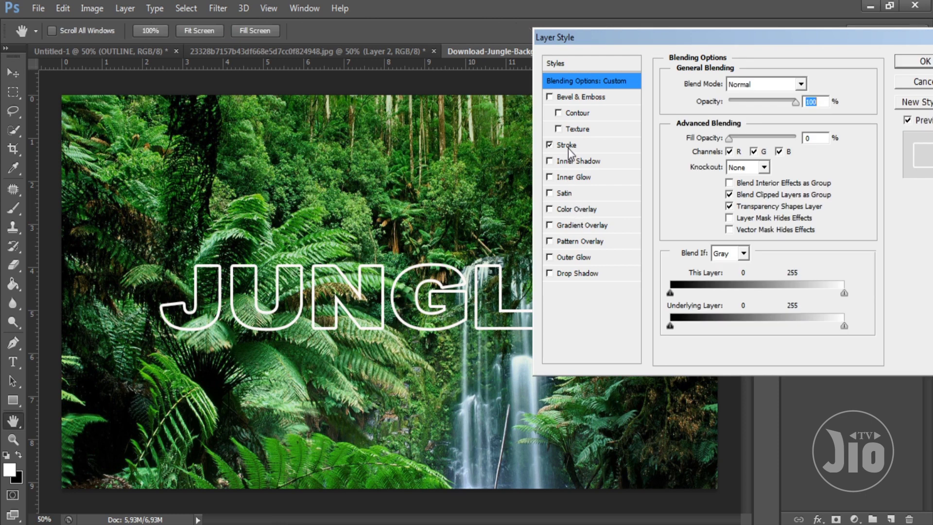
Set the JUNGLE stroke size to 10 px and review its position, blend mode, opacity and fill type options
left_click(566, 145)
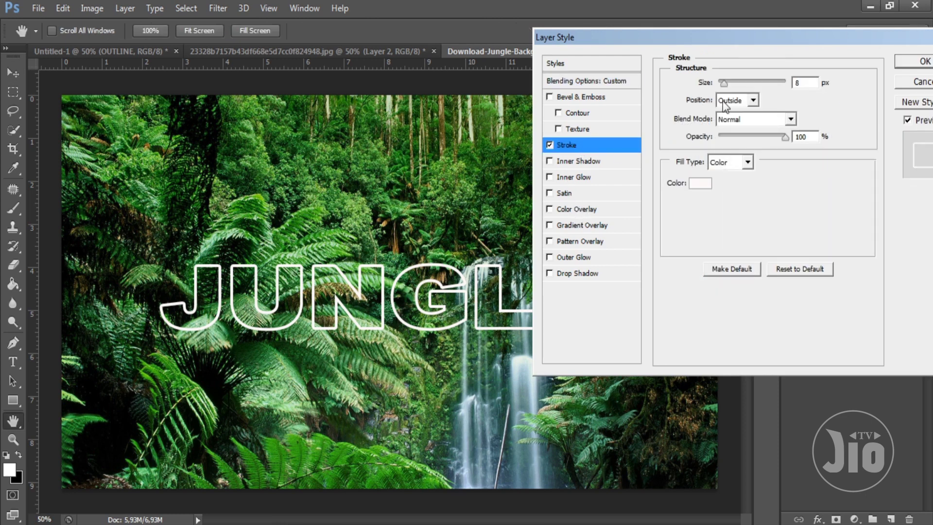
mouse_move(726, 88)
left_mouse_down()
mouse_move(737, 83)
mouse_move(724, 82)
left_mouse_up()
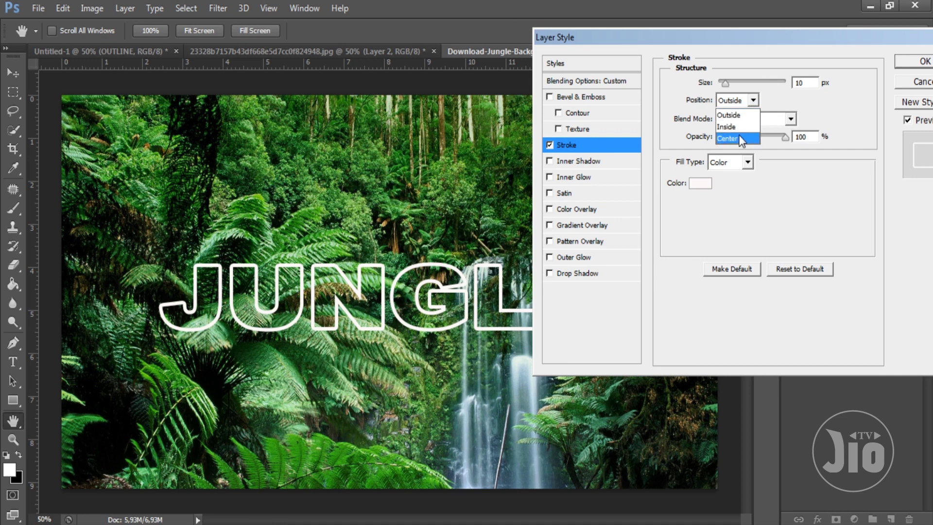
left_click(787, 100)
left_click(791, 119)
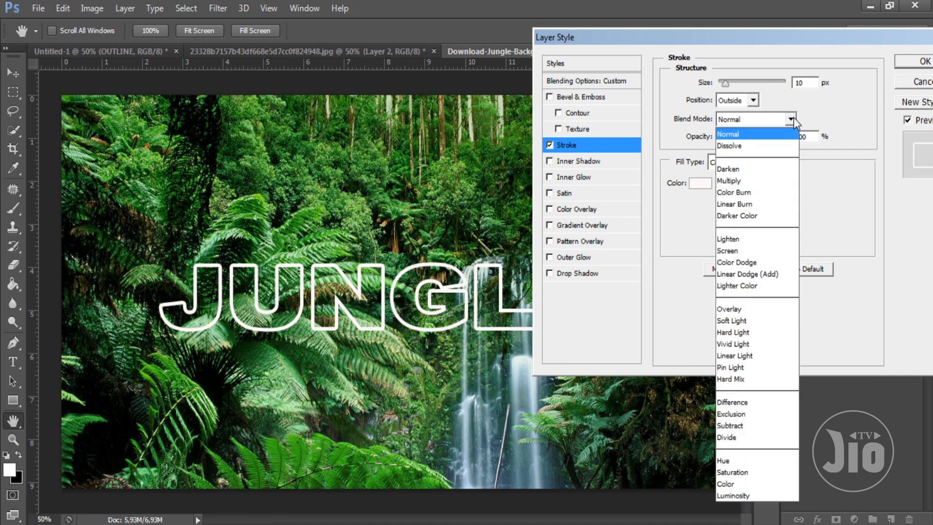
left_click(855, 199)
left_click_drag(786, 138, 712, 136)
mouse_move(748, 139)
left_mouse_down()
mouse_move(781, 133)
mouse_move(721, 141)
mouse_move(790, 139)
left_mouse_up()
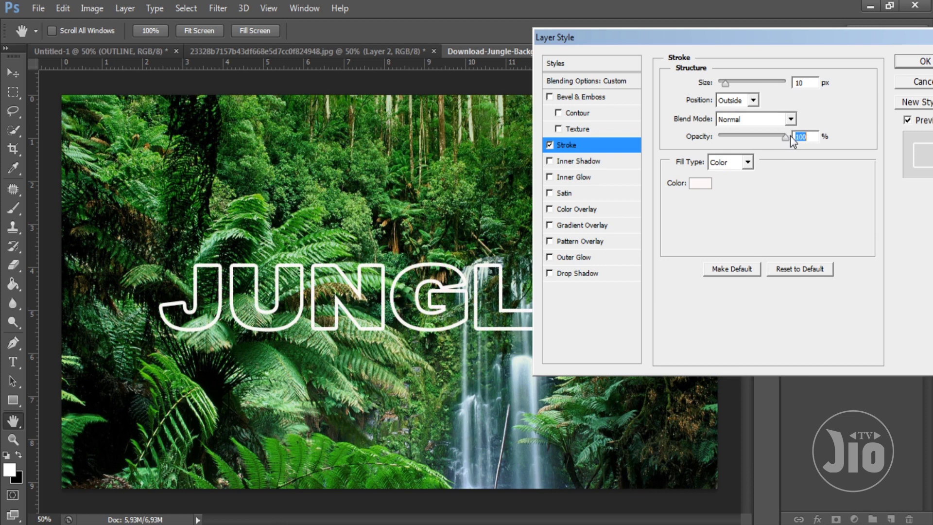
left_click(748, 163)
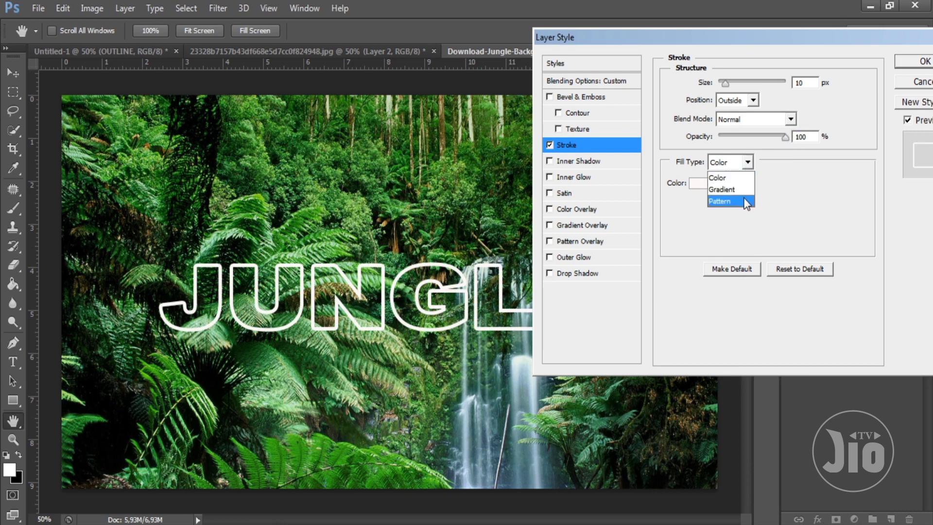
left_click(789, 222)
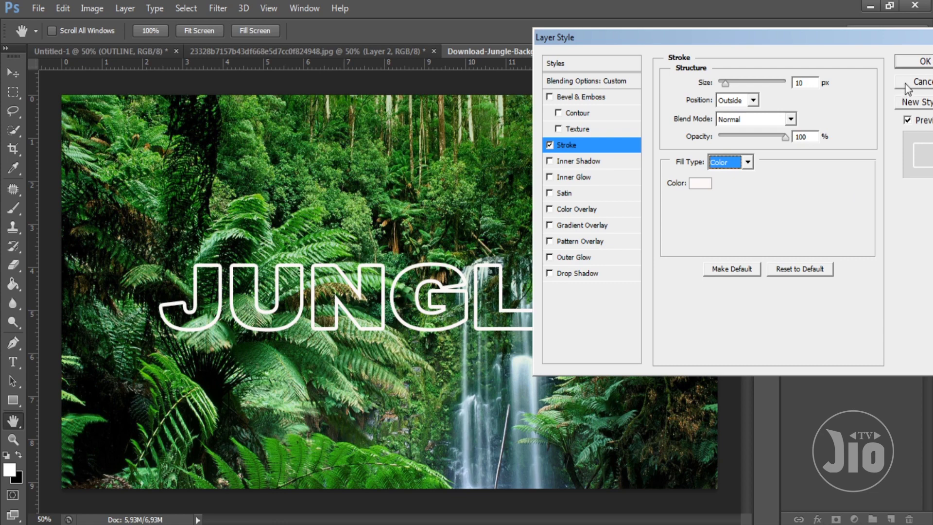
left_click(913, 62)
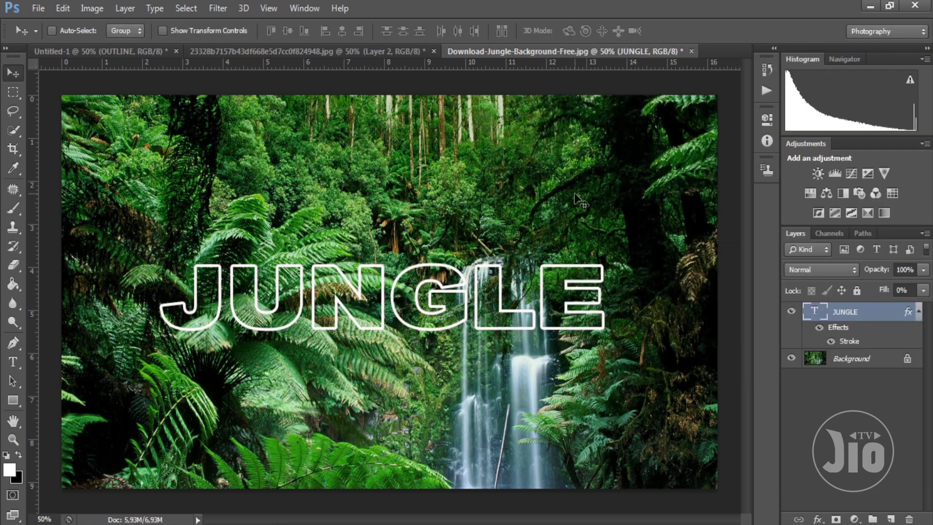